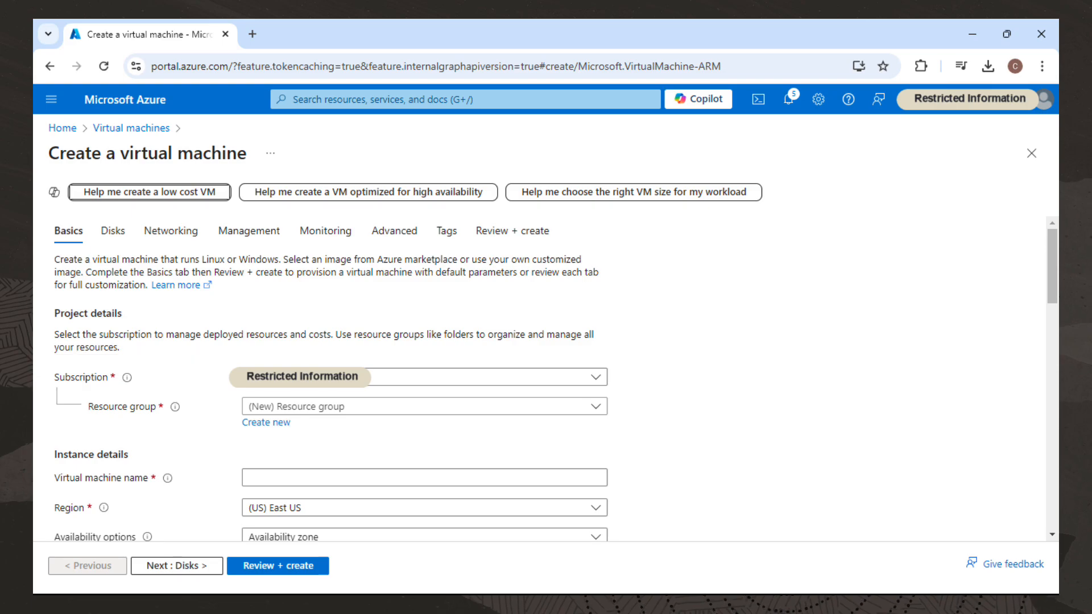
# Name the virtual machine demo.
pyautogui.moveTo(127, 377)
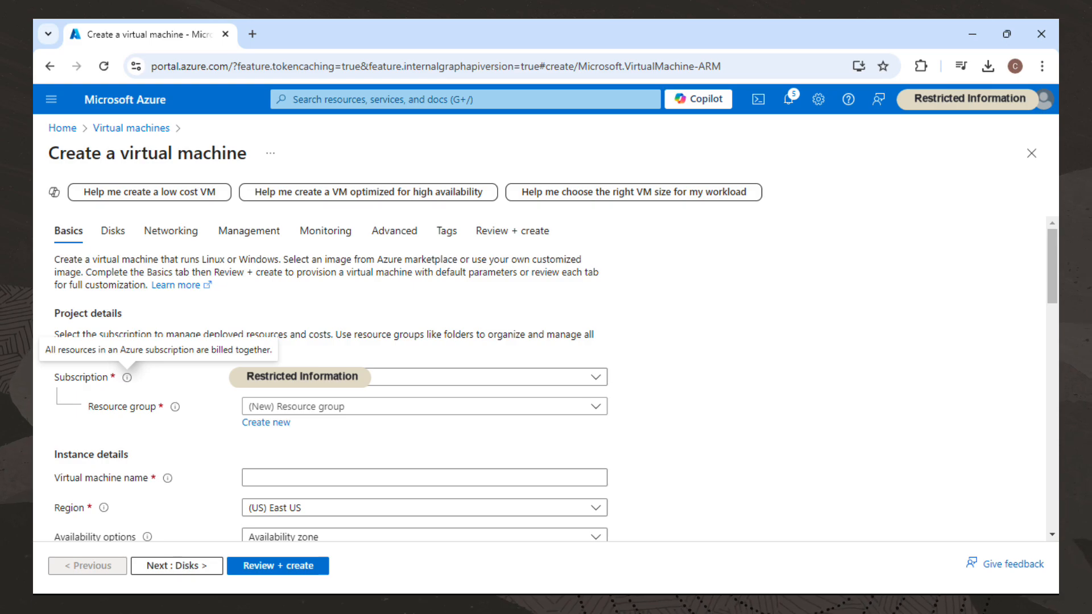
pyautogui.moveTo(175, 407)
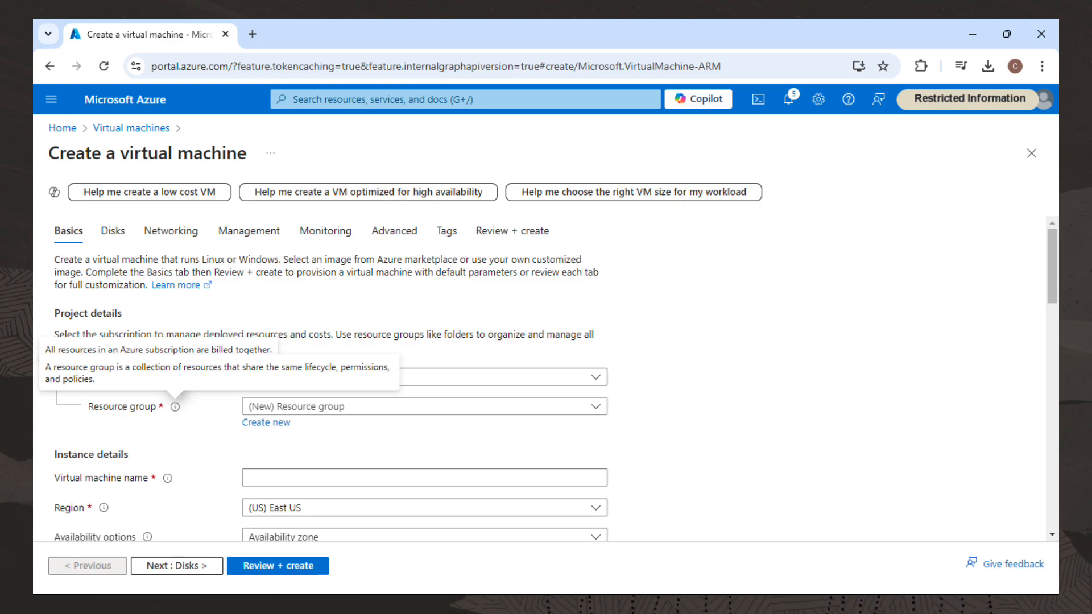
pyautogui.click(424, 478)
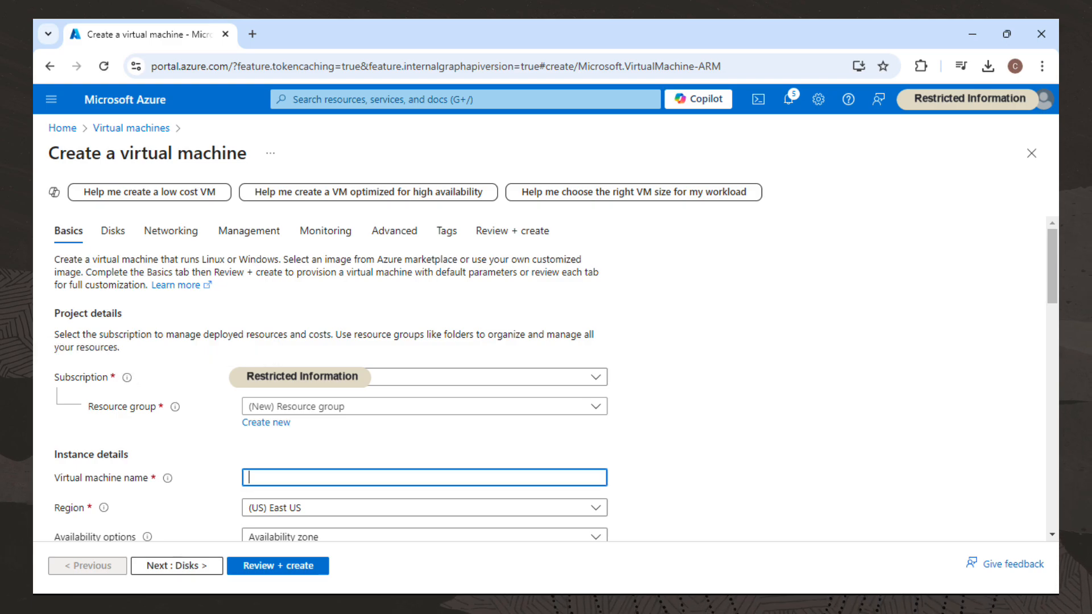
pyautogui.write('demo')
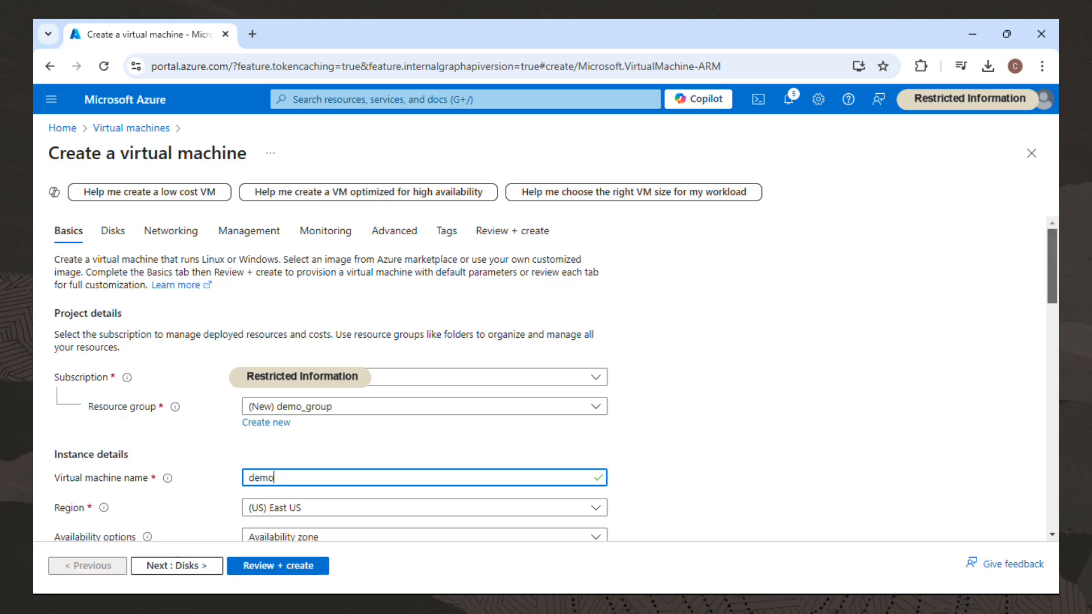
# Set the security type to Standard.
pyautogui.scroll(-1, 1052, 267)
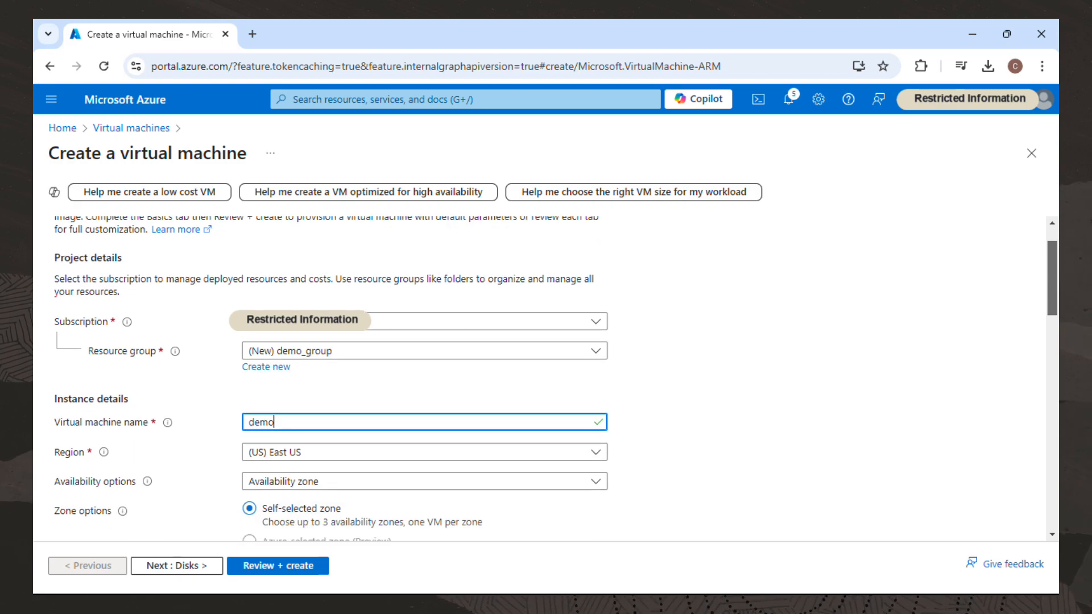
pyautogui.scroll(-2, 555, 379)
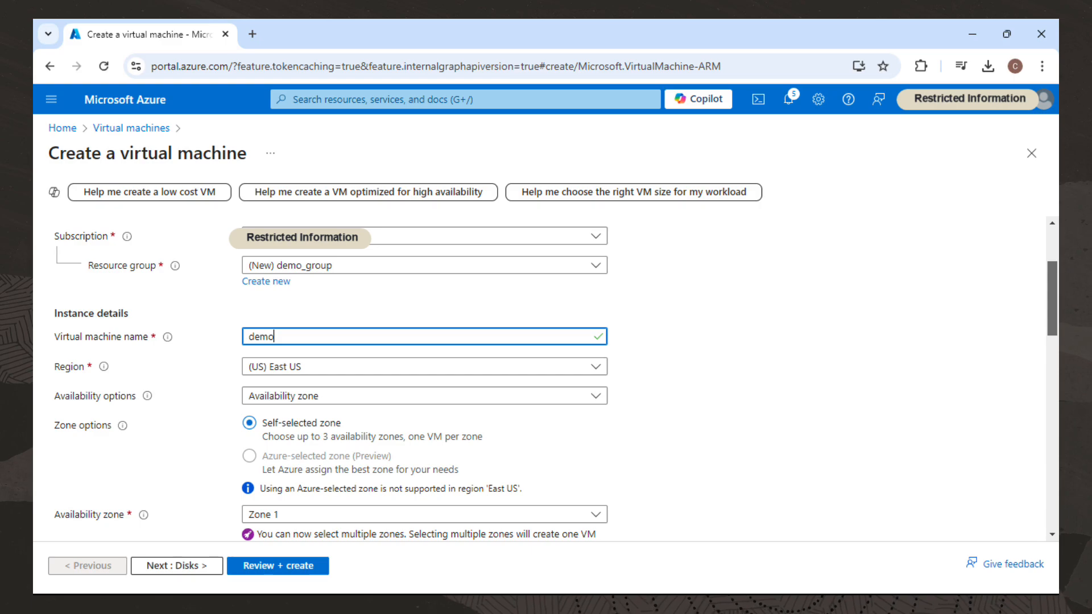
pyautogui.scroll(-1, 555, 379)
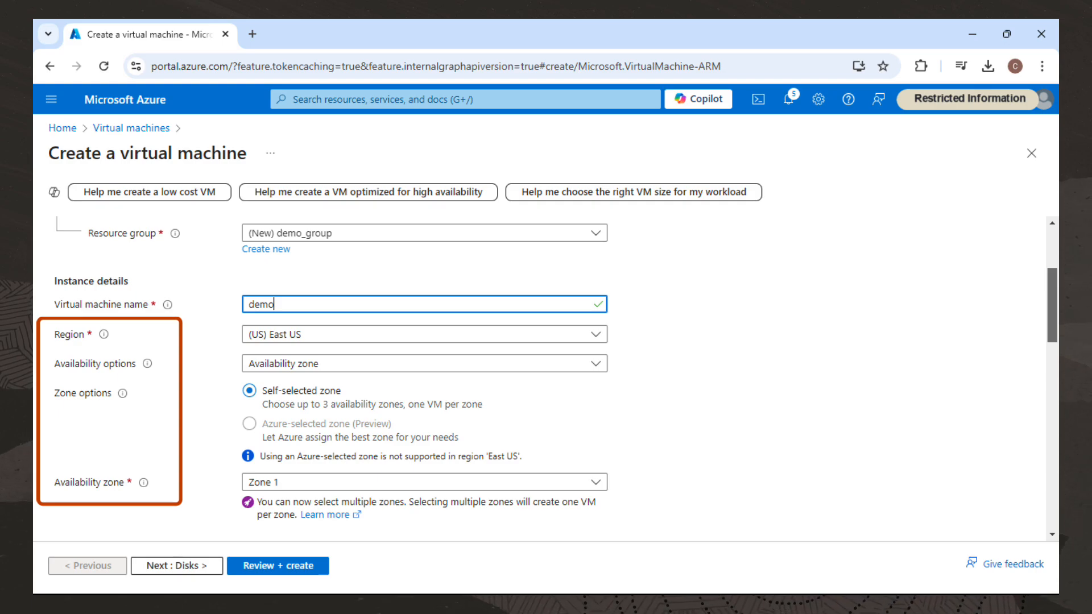
pyautogui.scroll(-1, 555, 379)
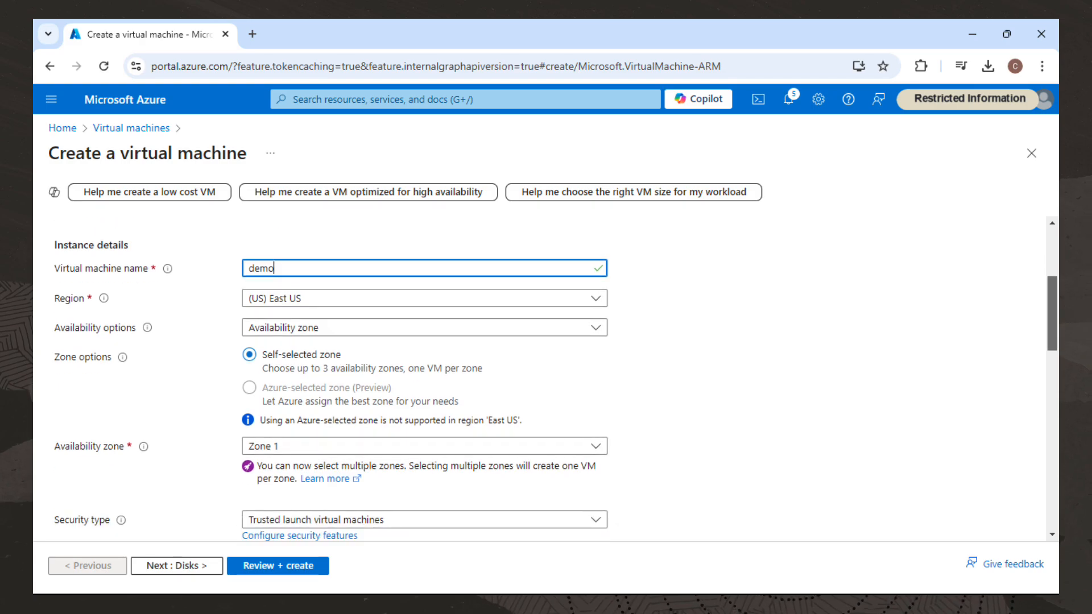
pyautogui.scroll(-4, 555, 379)
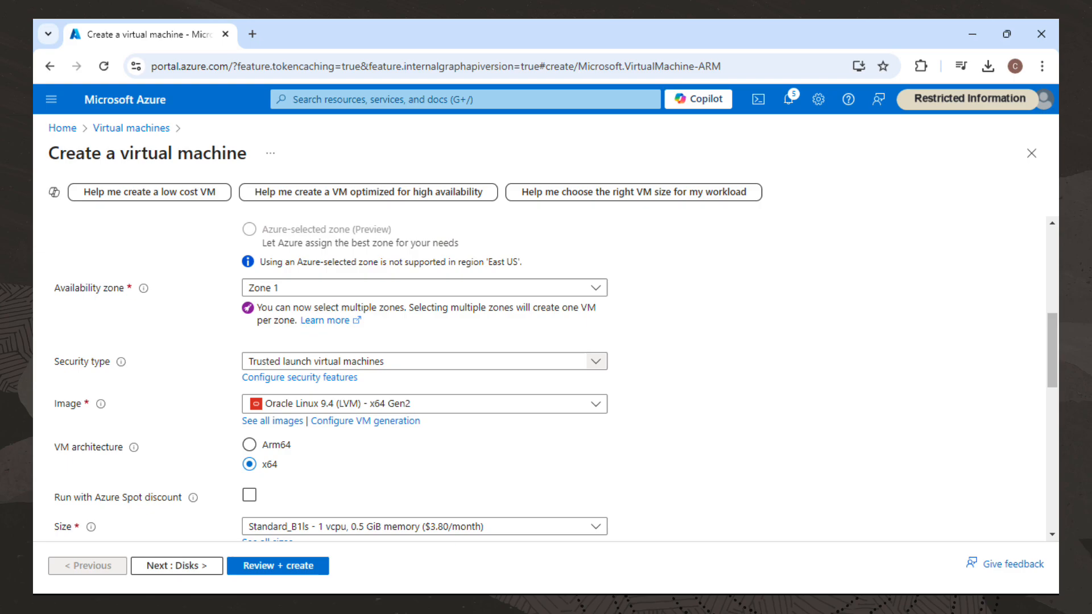
pyautogui.click(596, 361)
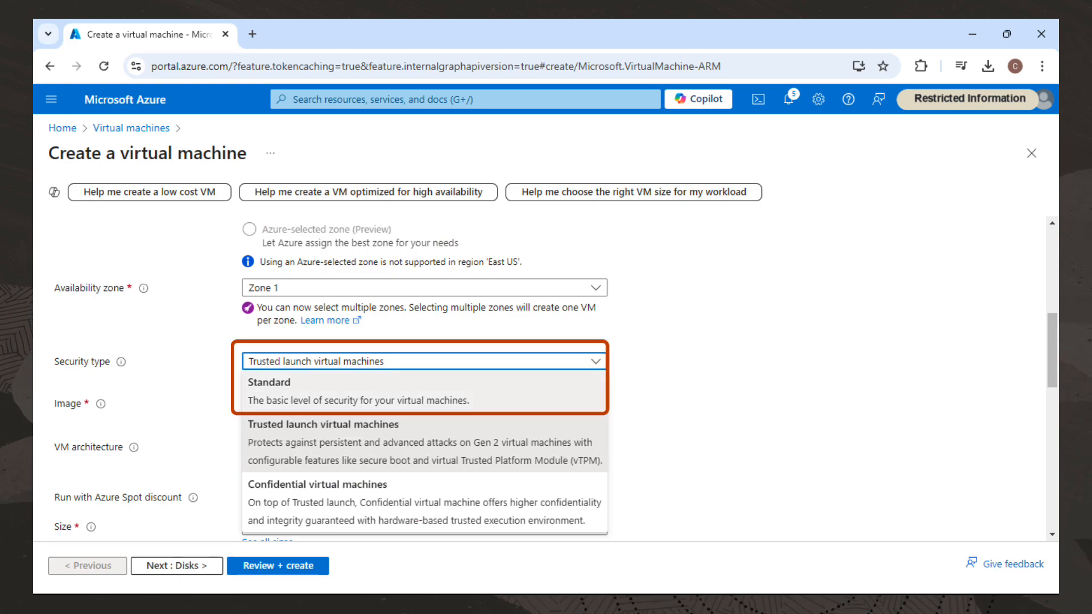
pyautogui.click(424, 392)
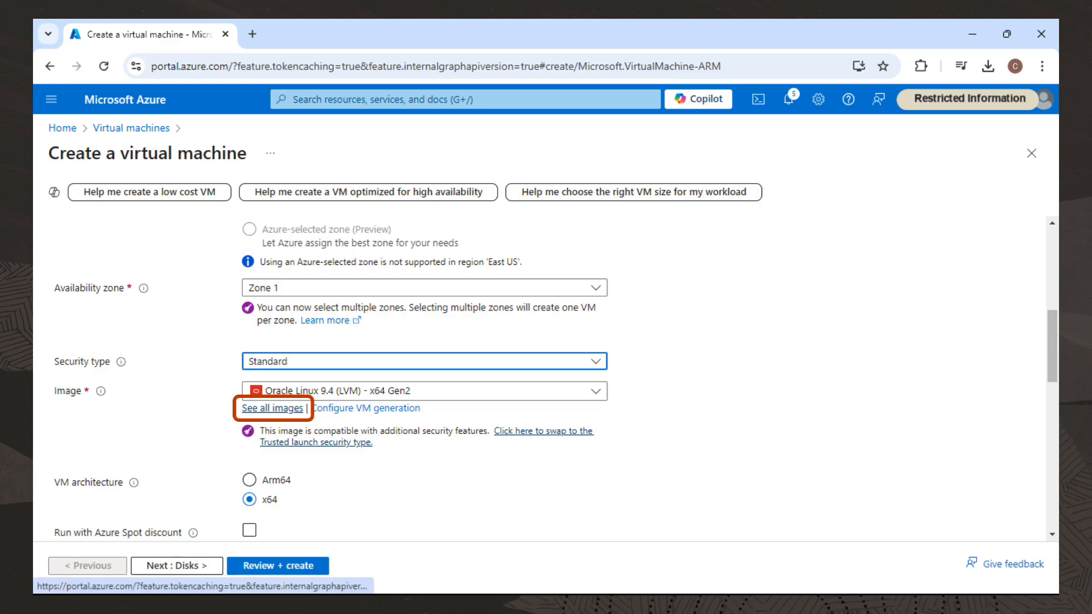
# Search the Marketplace images for Oracle Linux and select the Oracle Linux 9.4 (LVM) - x64 Gen 2 image.
pyautogui.click(272, 408)
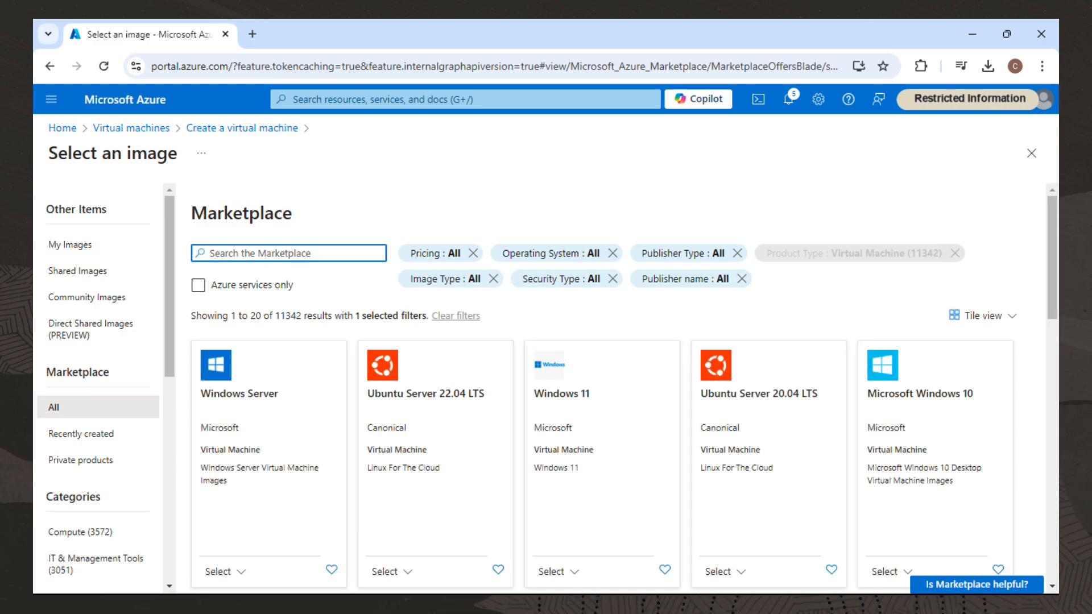
pyautogui.write('Oracle Linux')
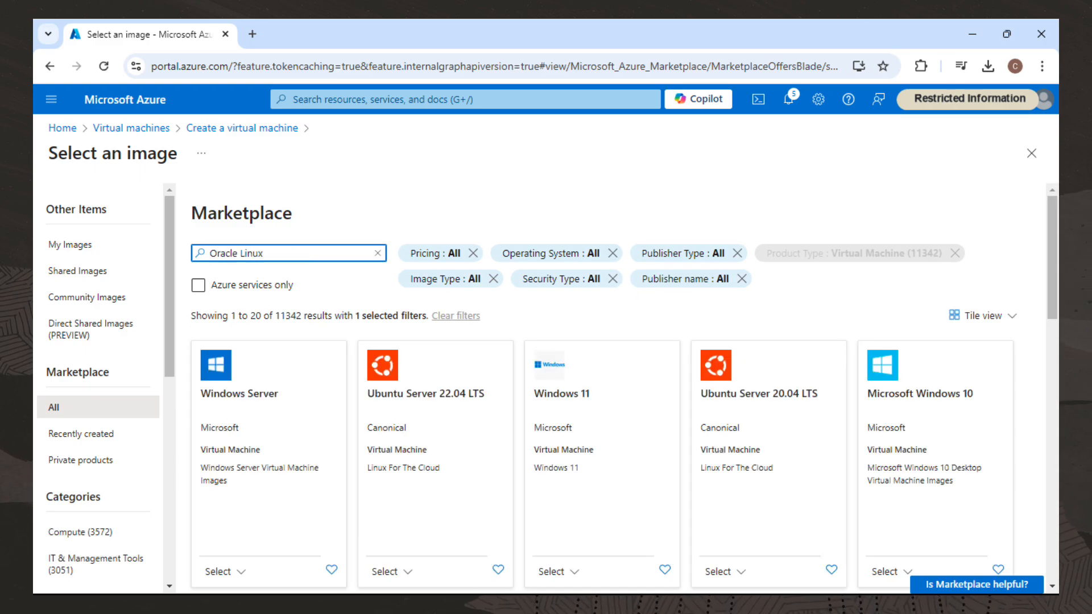
pyautogui.press('Return')
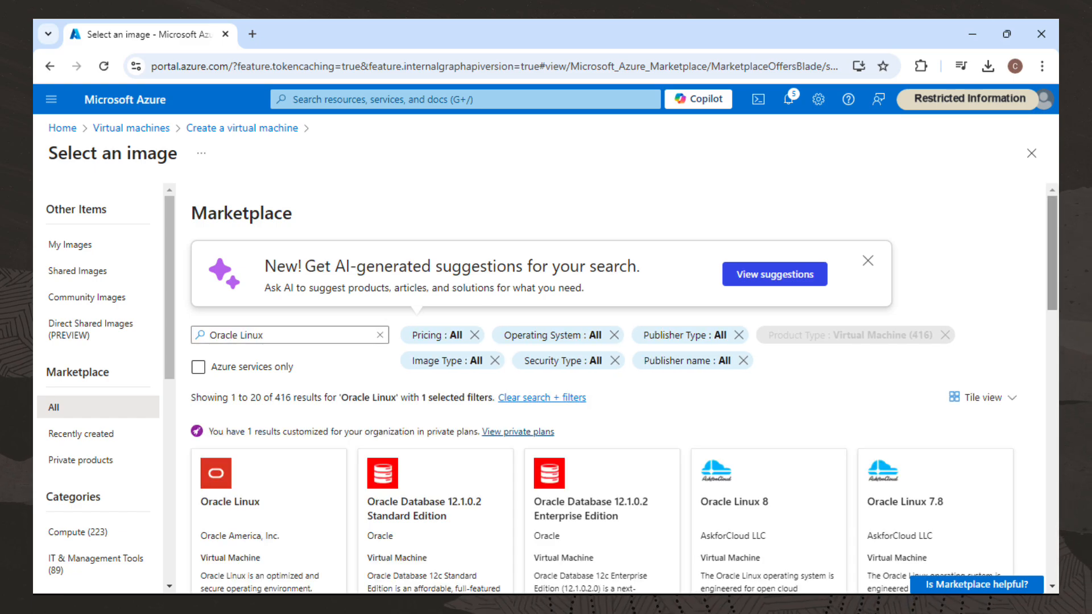
pyautogui.scroll(-4, 623, 388)
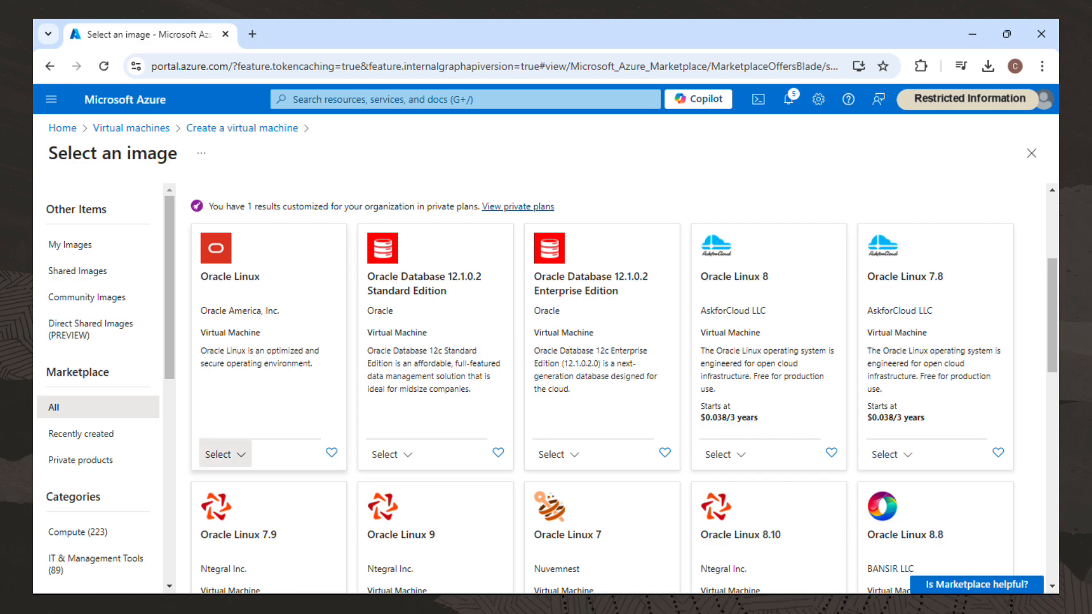
pyautogui.click(224, 454)
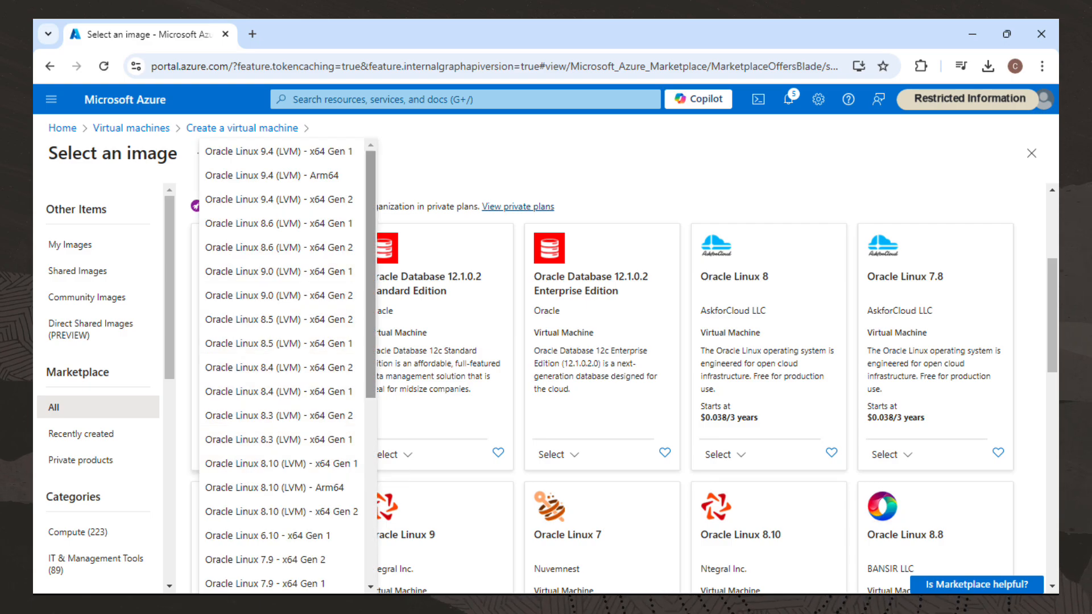
pyautogui.scroll(-5, 284, 364)
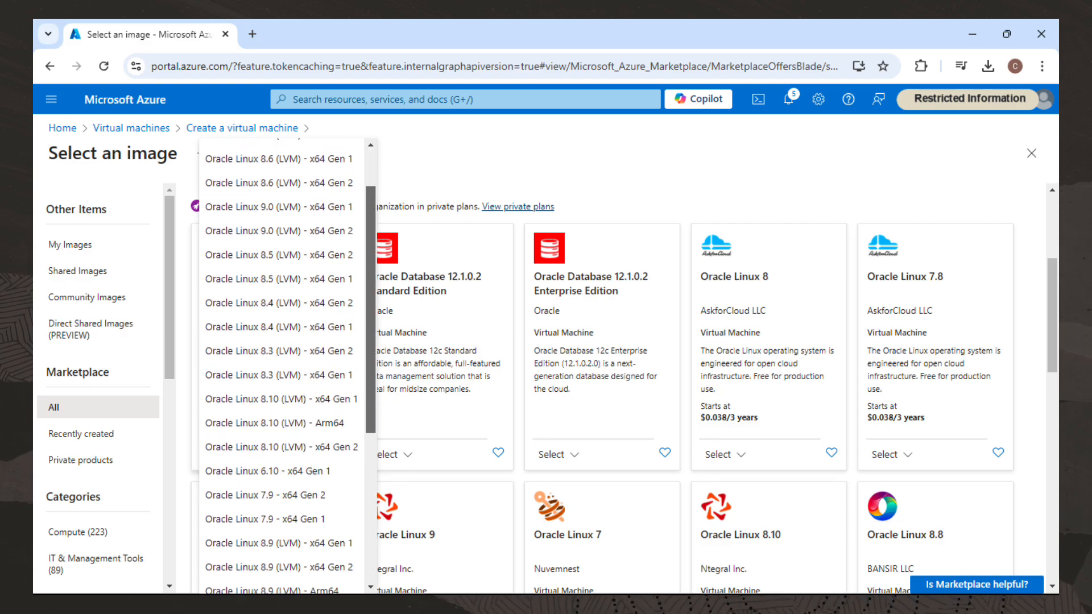
pyautogui.scroll(-1, 284, 364)
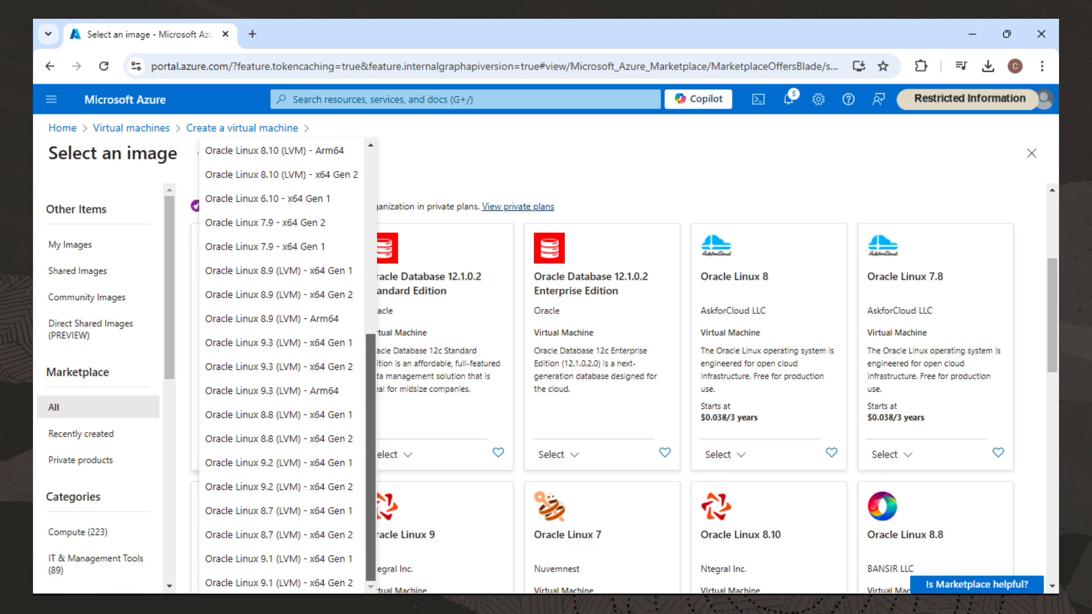
pyautogui.scroll(6, 282, 364)
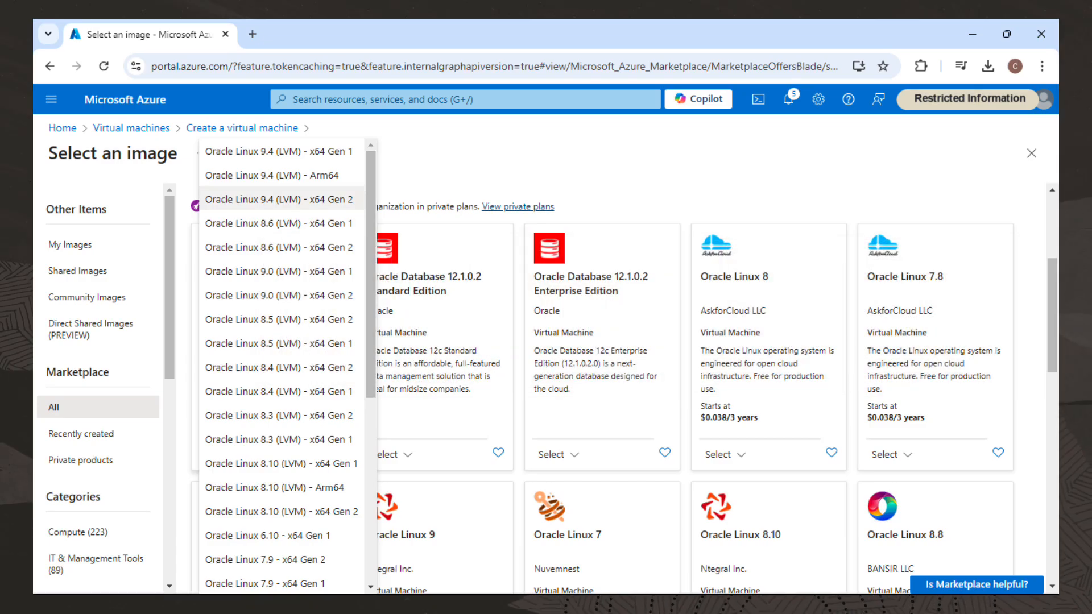
pyautogui.click(278, 200)
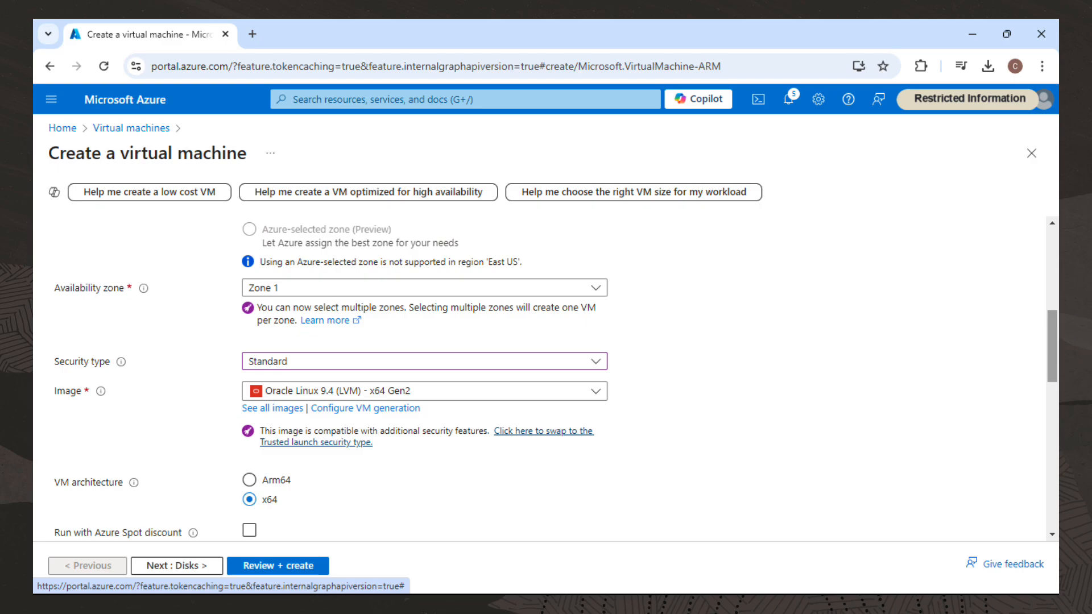
# Open the full VM size list and select the B1ls size.
pyautogui.scroll(-3, 546, 381)
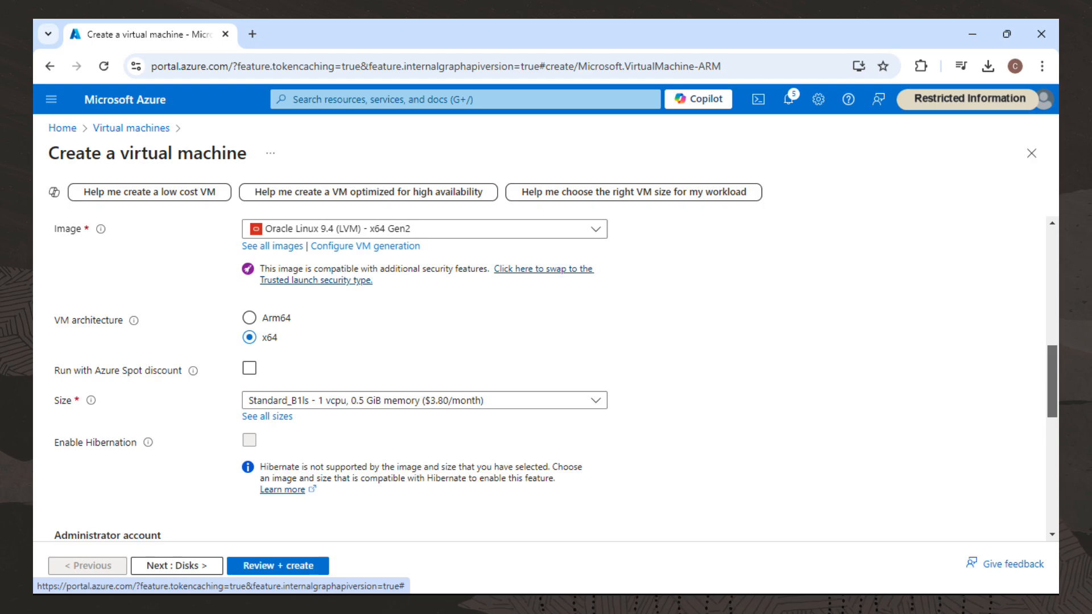
pyautogui.scroll(-2, 545, 375)
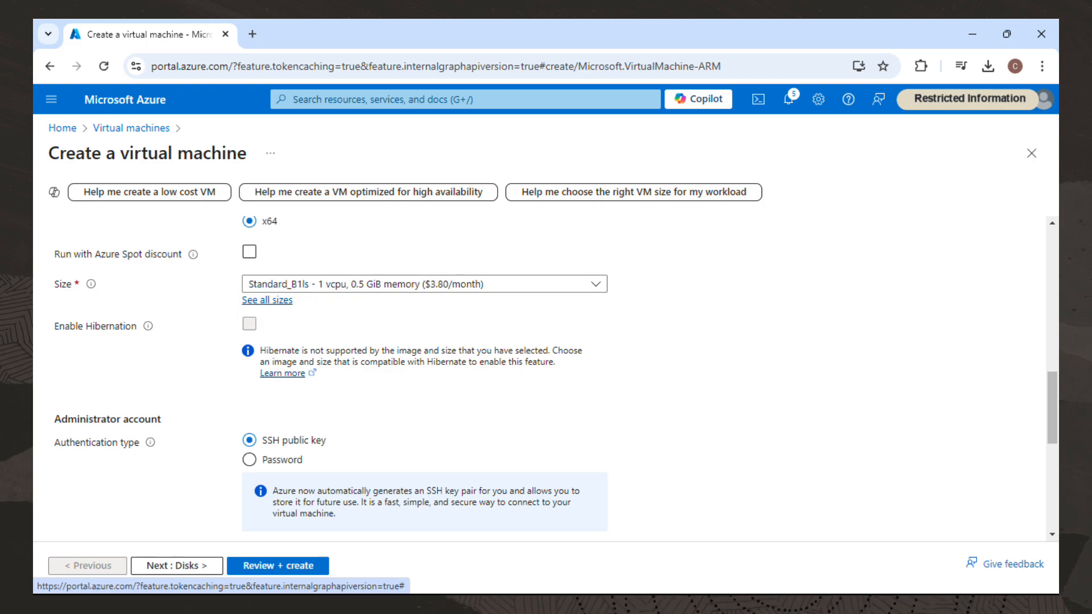
pyautogui.click(267, 299)
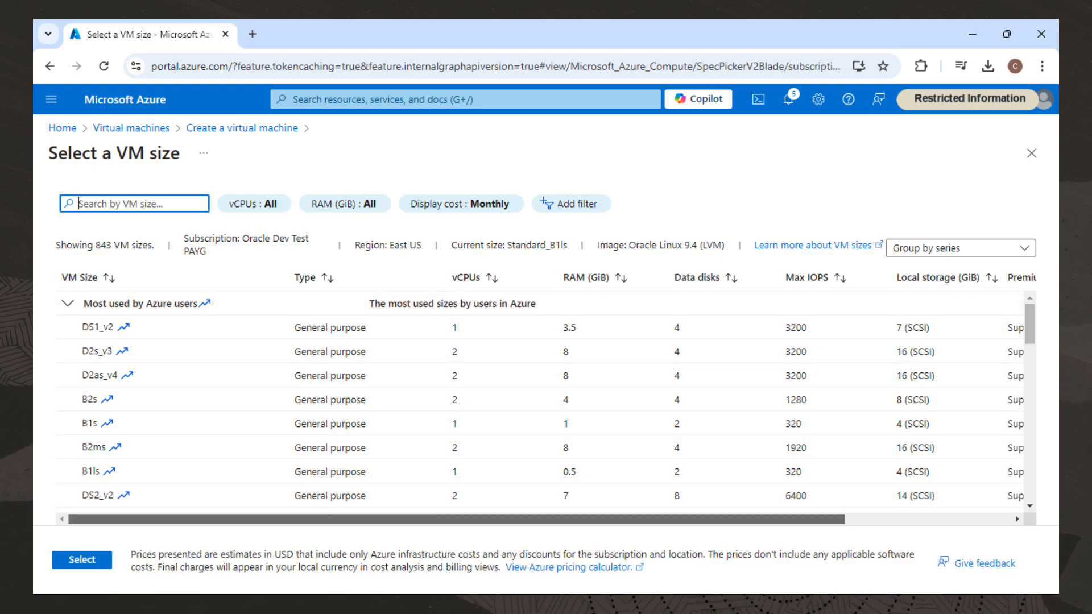
pyautogui.hscroll(3, 546, 471)
pyautogui.hscroll(1, 546, 398)
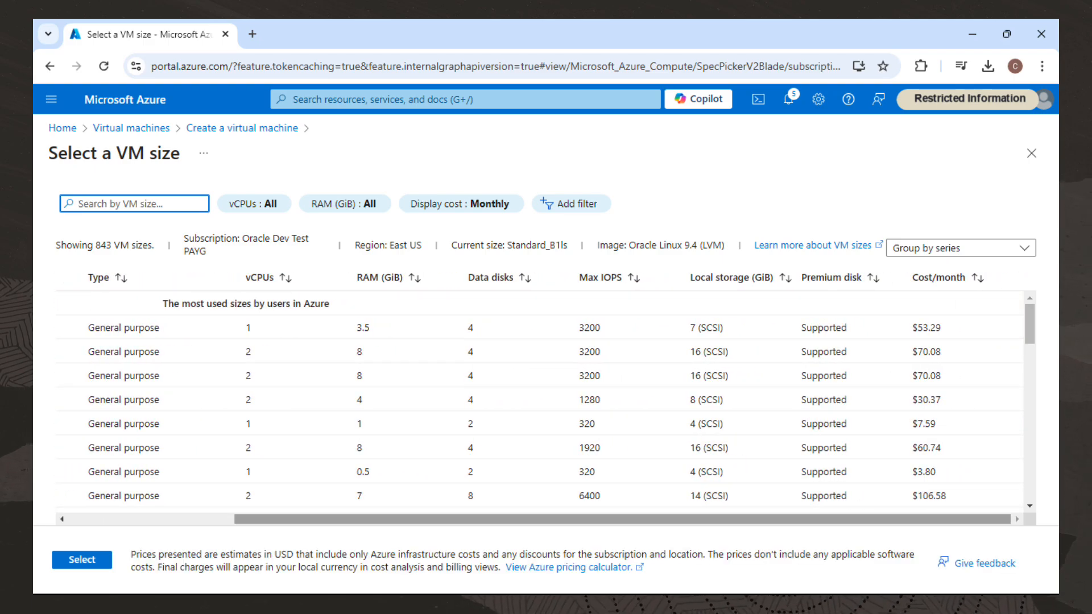
pyautogui.click(546, 472)
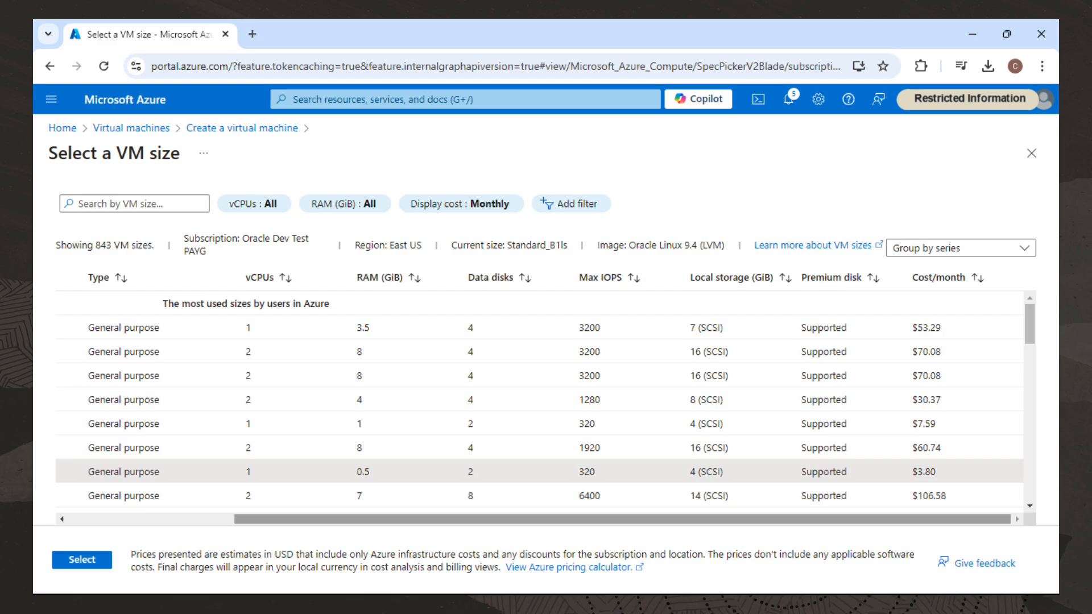
pyautogui.hscroll(-5, 546, 398)
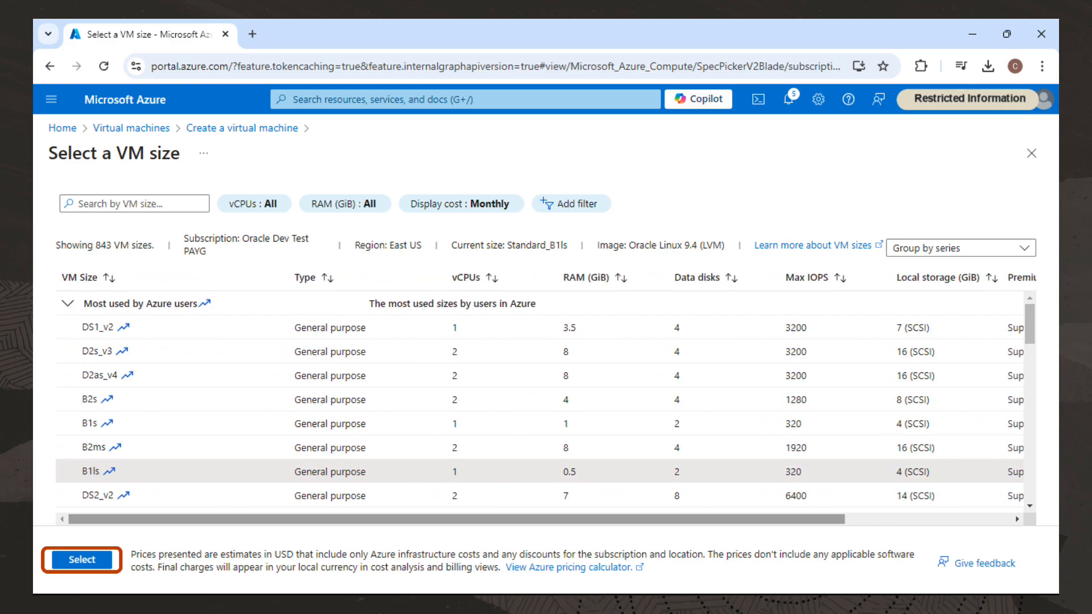
pyautogui.click(82, 559)
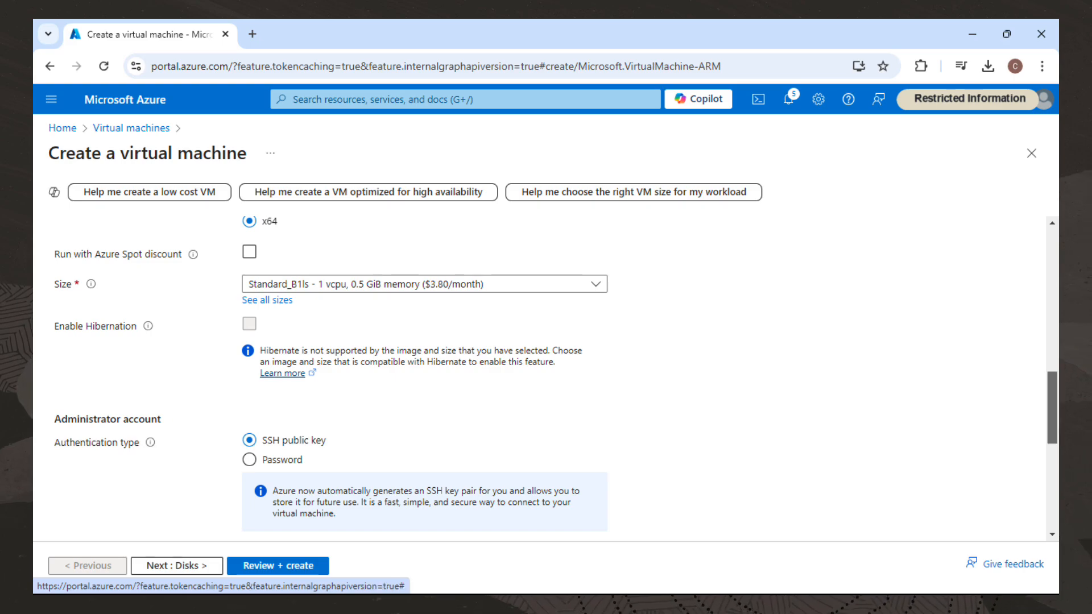
# Open the SSH public key source options and keep Generate new key pair.
pyautogui.scroll(-3, 546, 379)
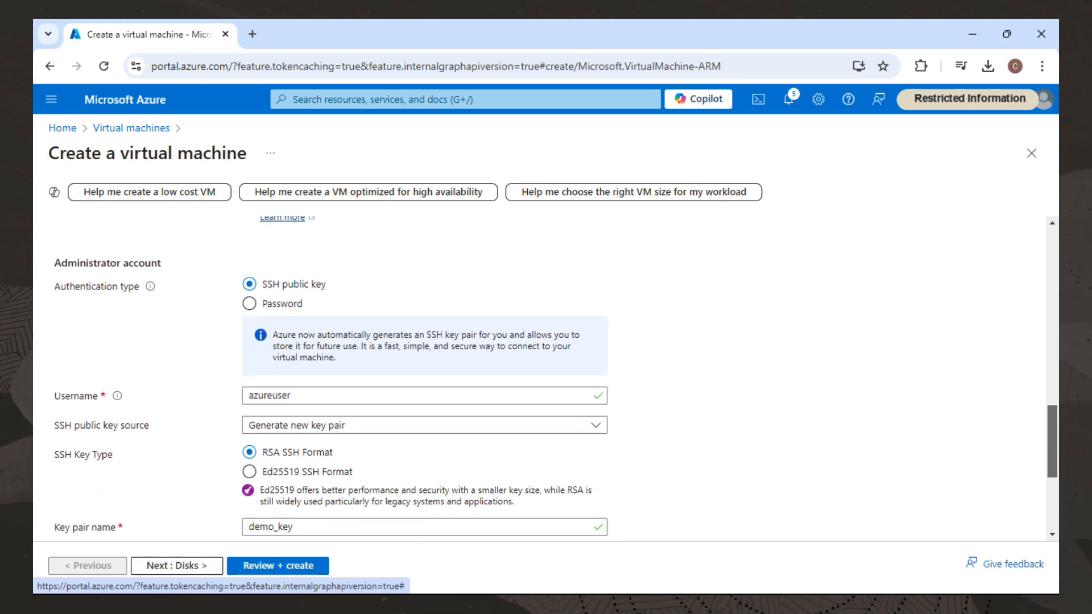
pyautogui.scroll(-1, 546, 376)
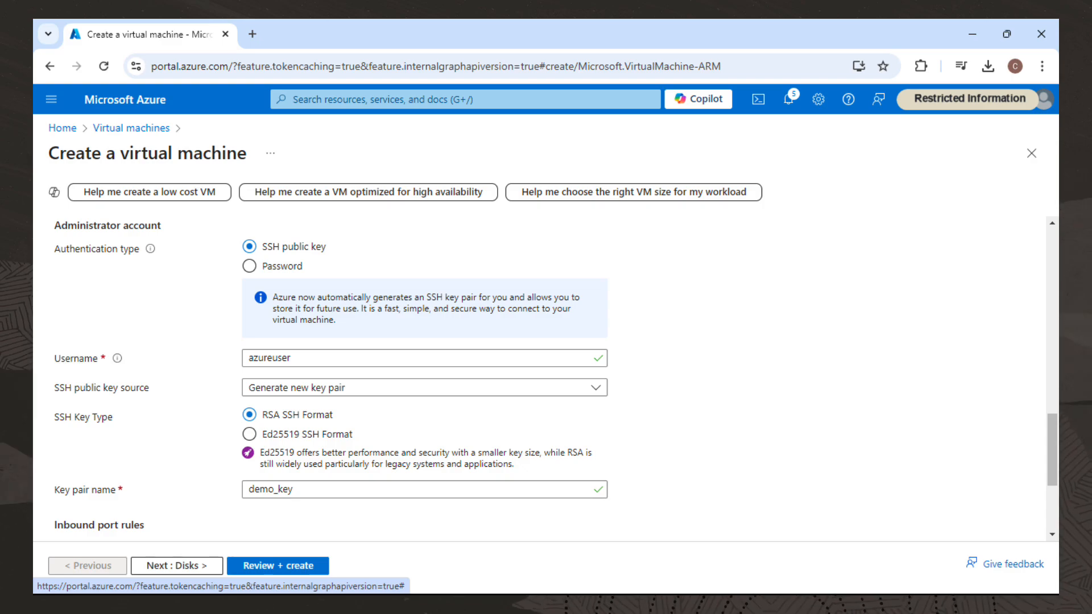
pyautogui.click(596, 388)
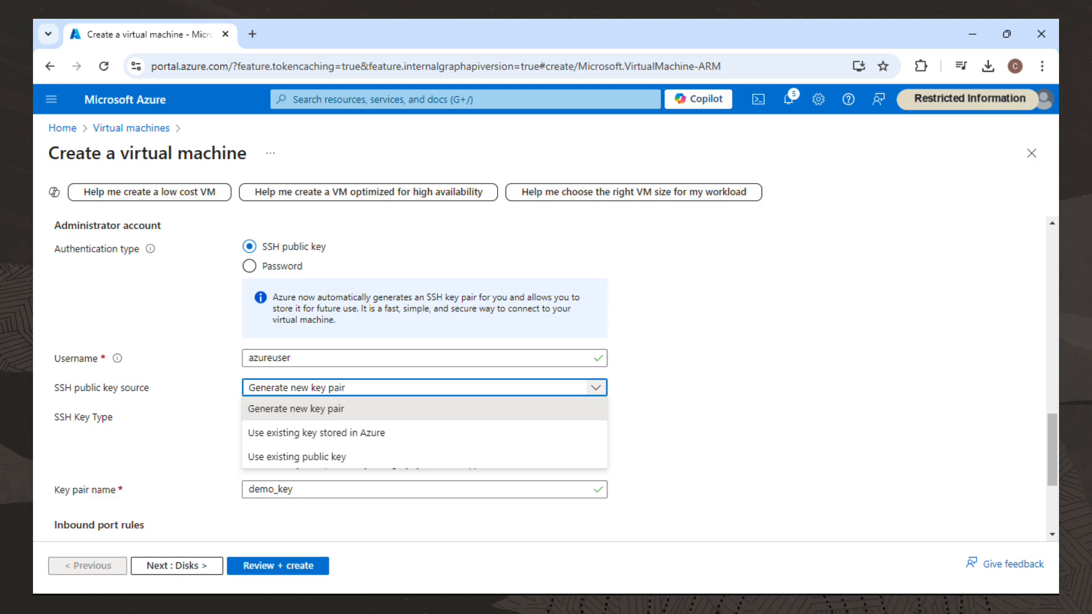
pyautogui.click(596, 388)
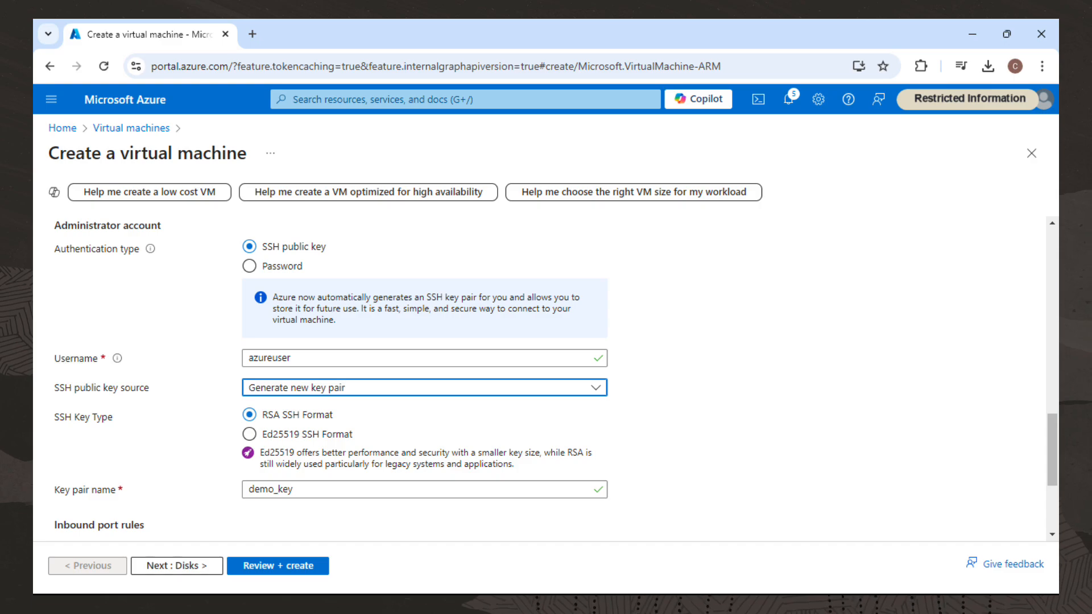
# Switch the authentication type to Password and back to SSH public key, then name the key pair demo_key.
pyautogui.click(249, 266)
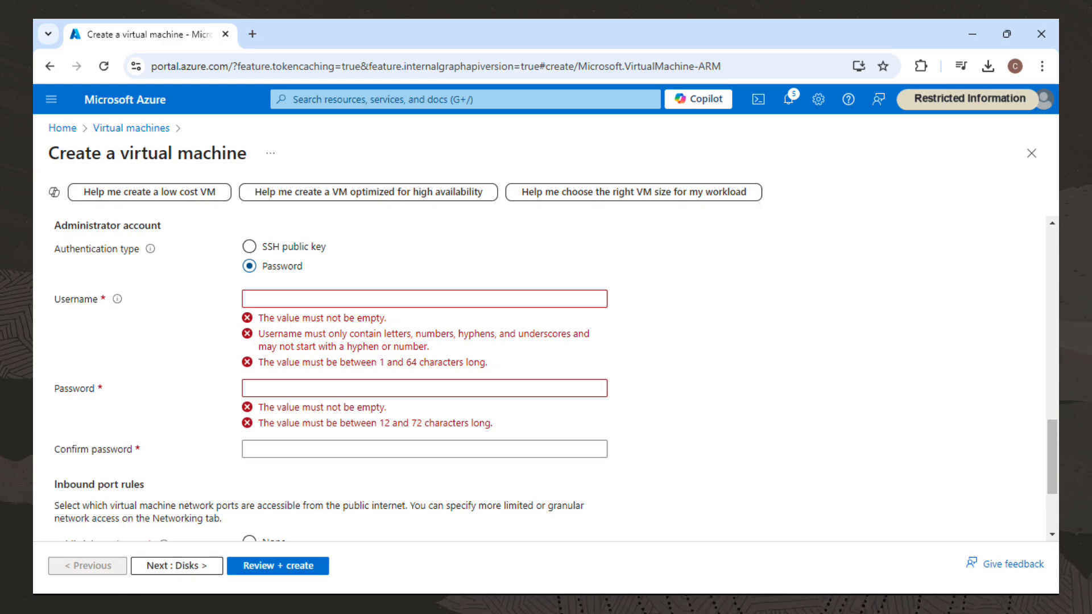
pyautogui.click(249, 246)
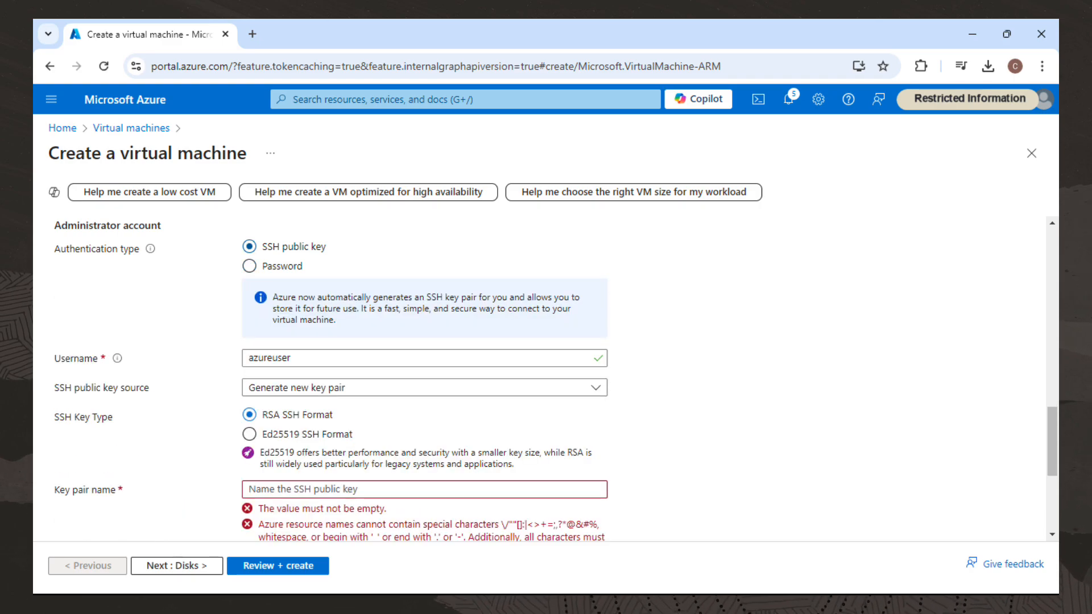
pyautogui.click(424, 490)
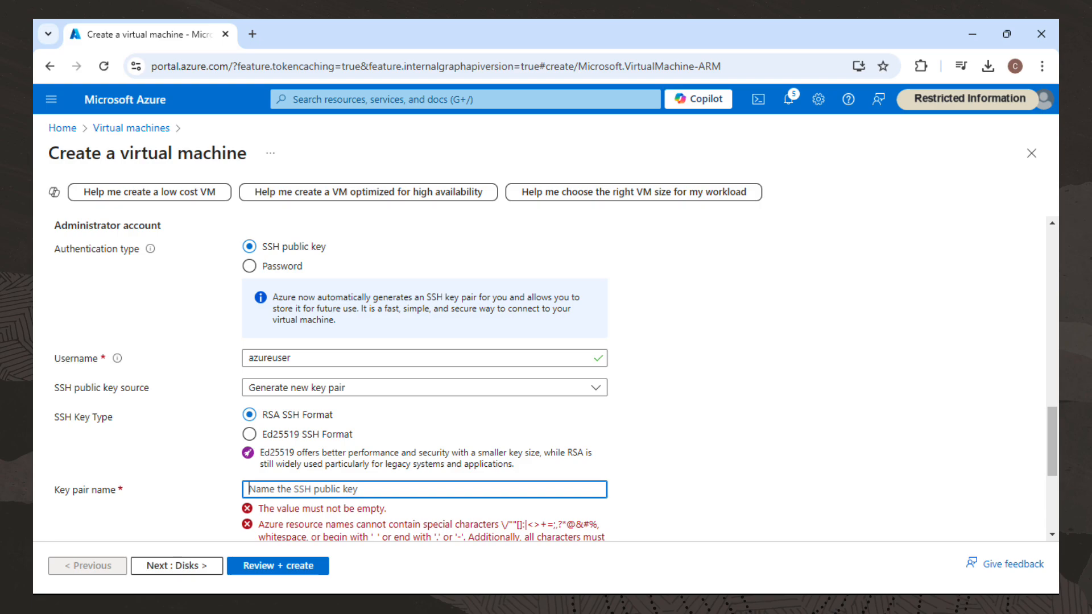
pyautogui.write('demo_key')
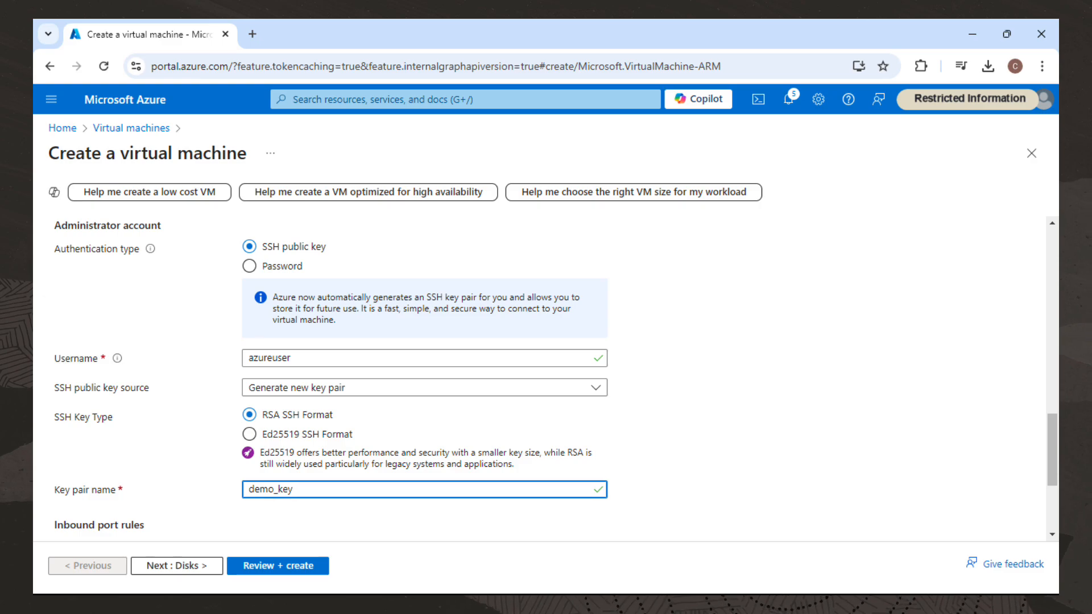
# Step through the remaining tabs to Monitoring and set boot diagnostics to use a custom storage account.
pyautogui.scroll(-3, 555, 379)
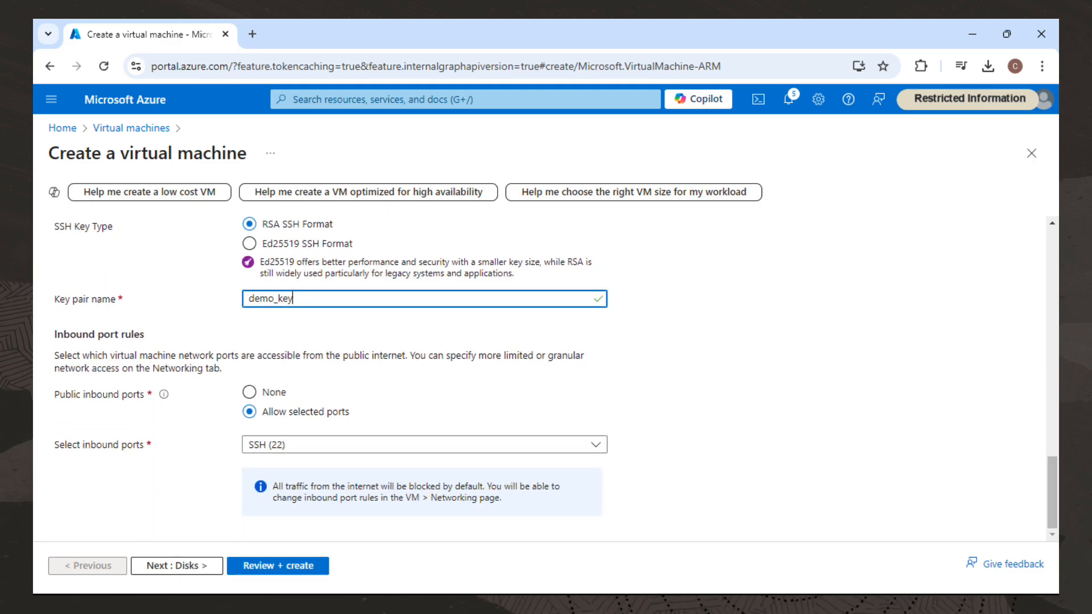
pyautogui.scroll(15, 539, 379)
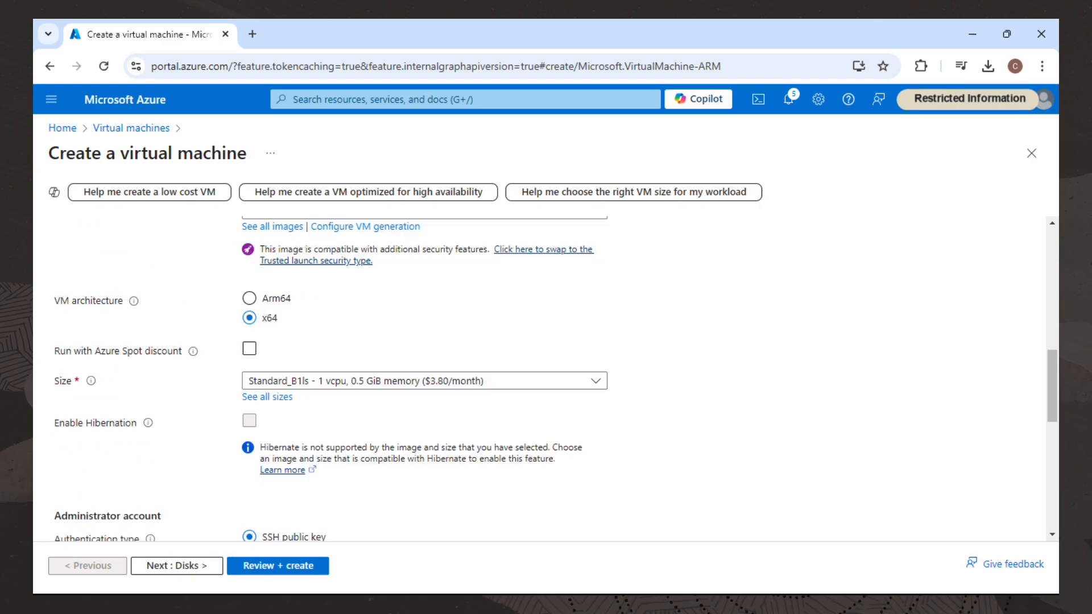
pyautogui.click(113, 231)
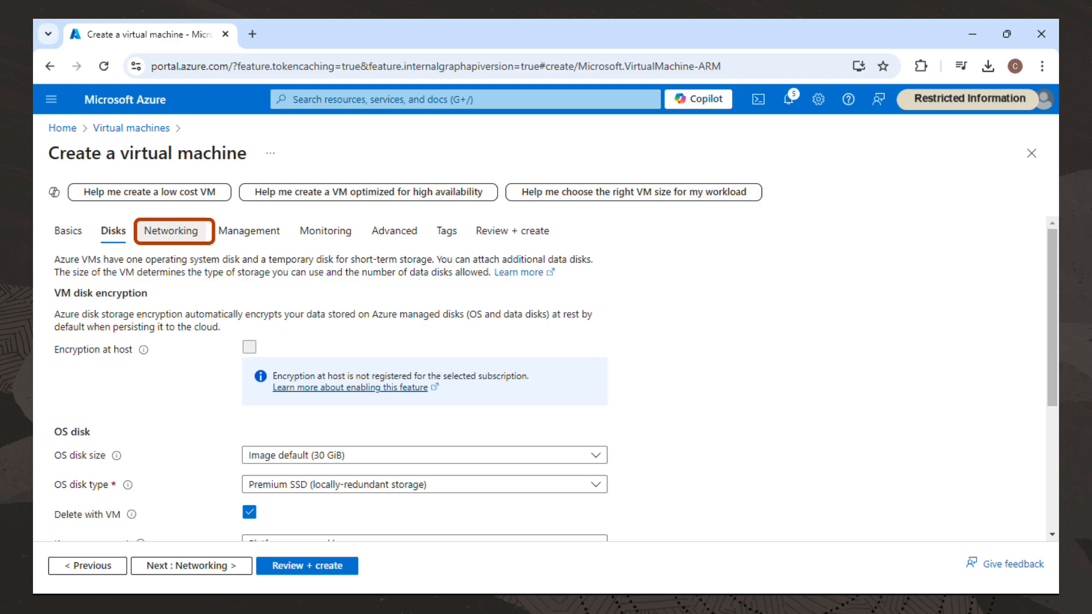
pyautogui.click(171, 231)
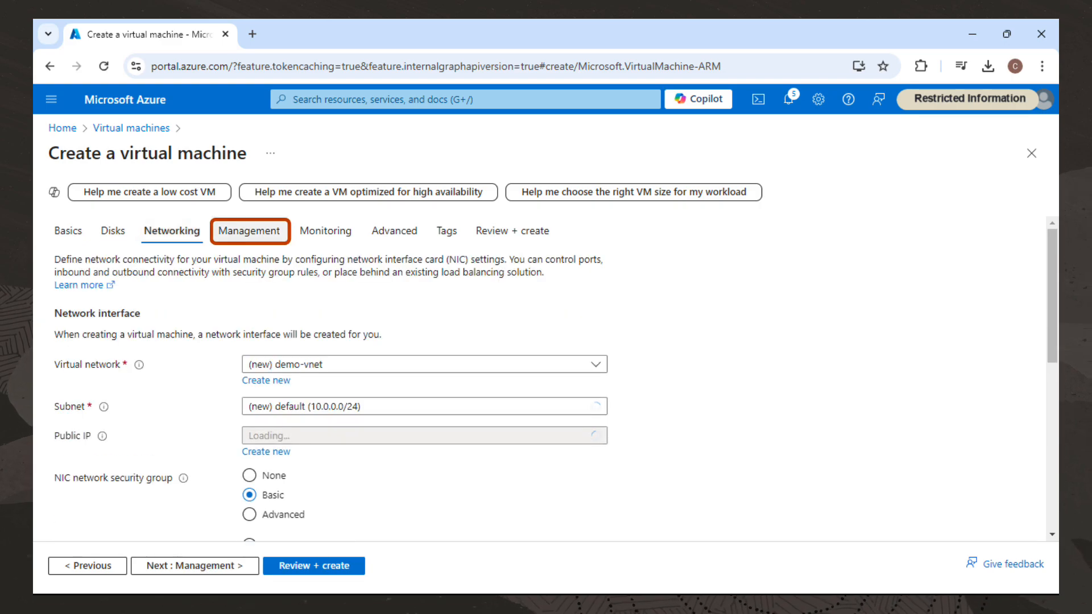
pyautogui.click(280, 231)
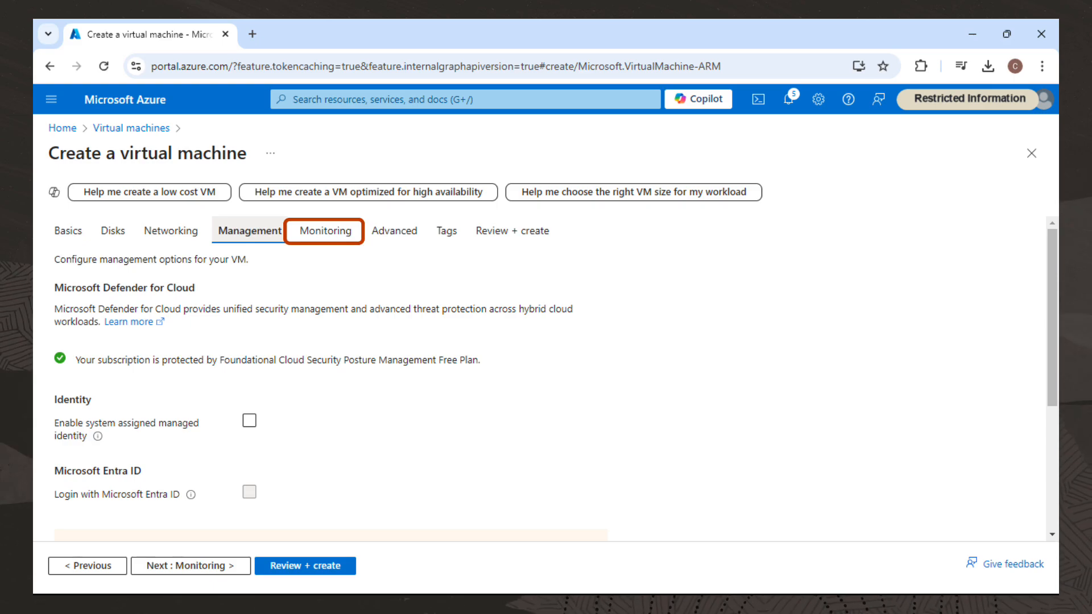
pyautogui.click(326, 231)
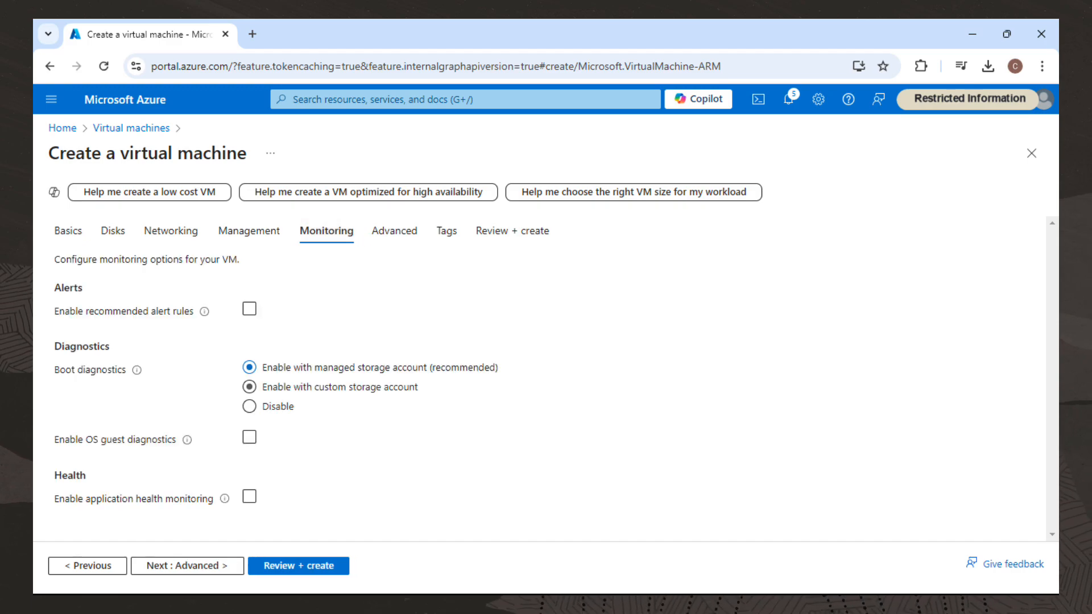
pyautogui.click(249, 387)
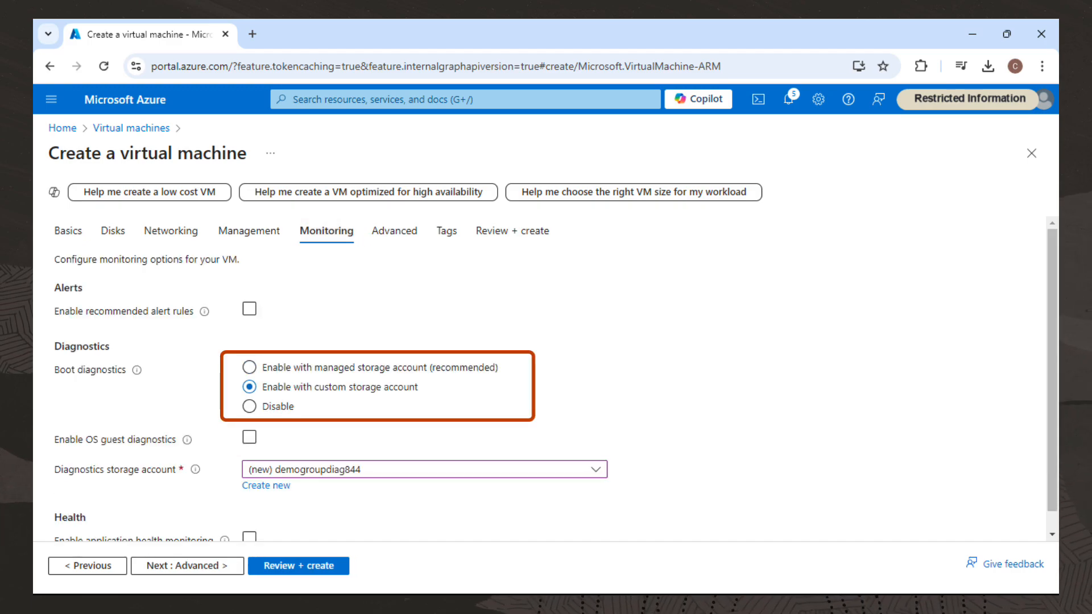
pyautogui.moveTo(1052, 370); pyautogui.dragTo(1052, 387)
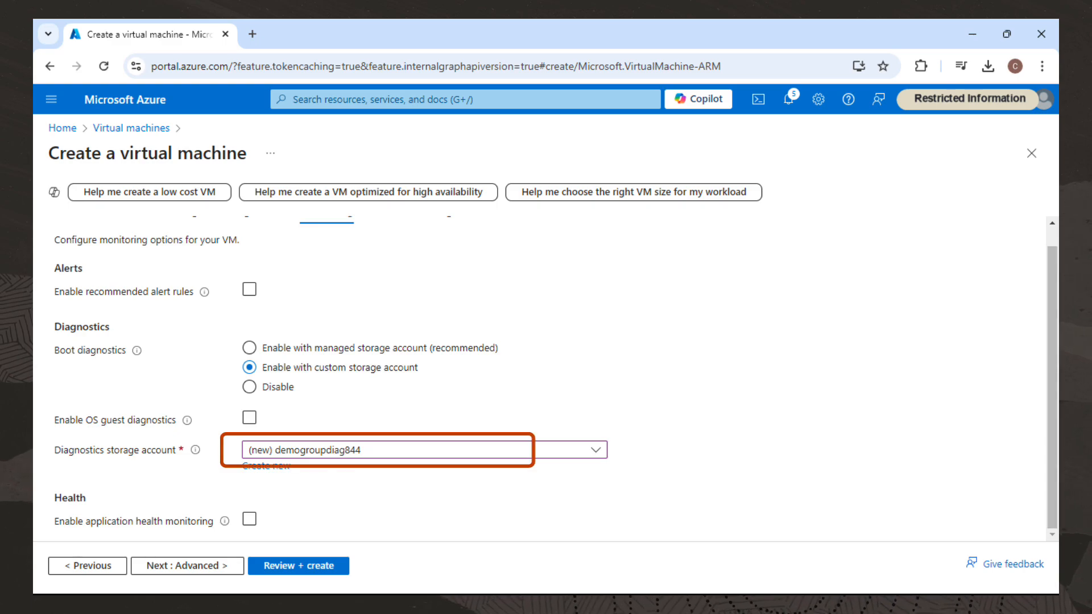
pyautogui.click(249, 519)
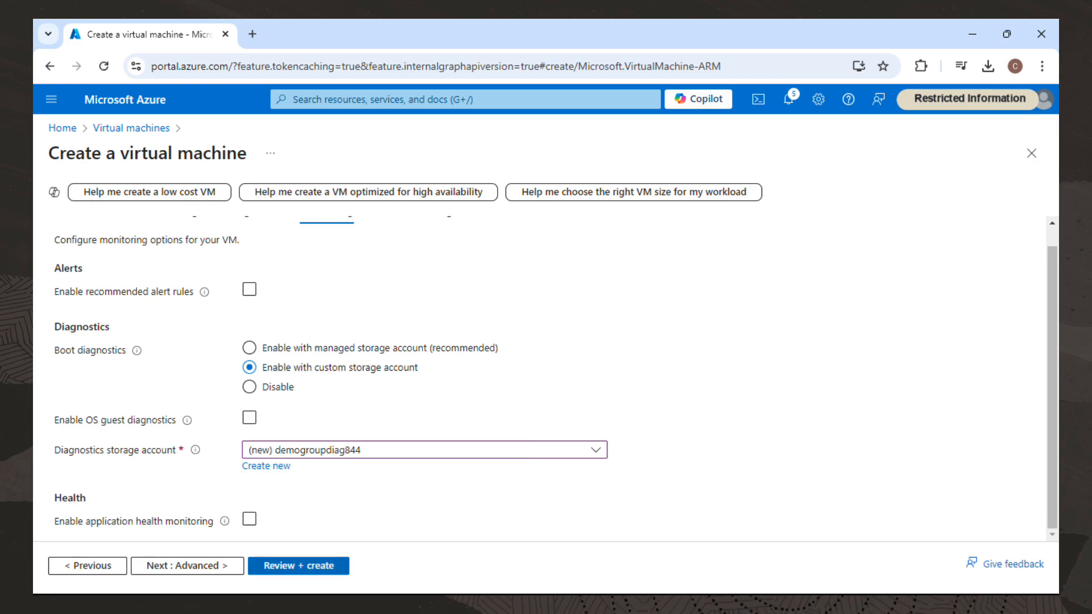
# Validate and create the VM, downloading the private key when prompted, and open the new VM resource.
pyautogui.click(298, 566)
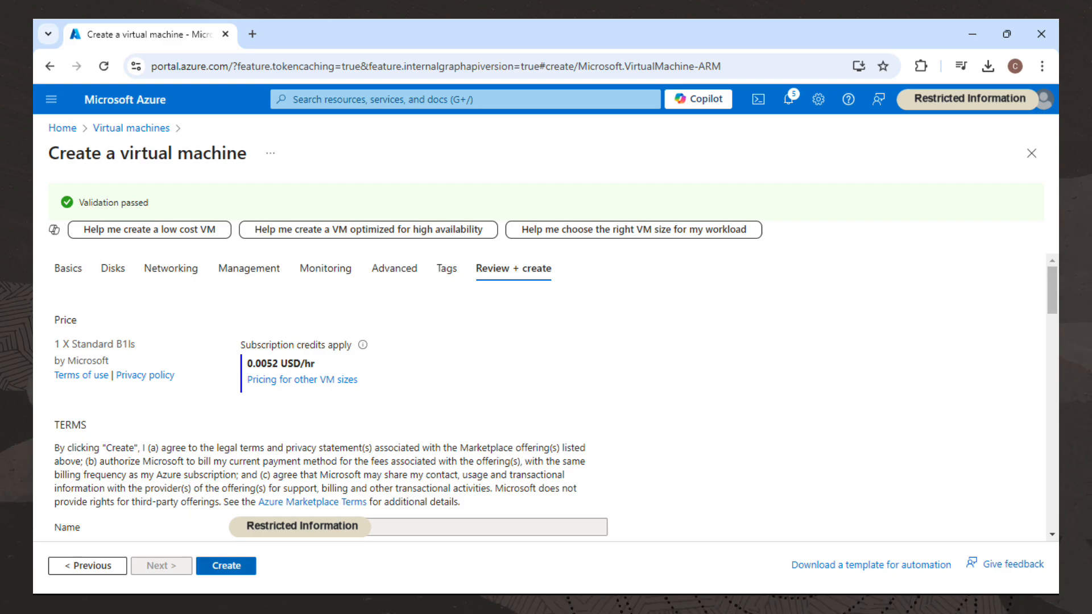
pyautogui.click(227, 565)
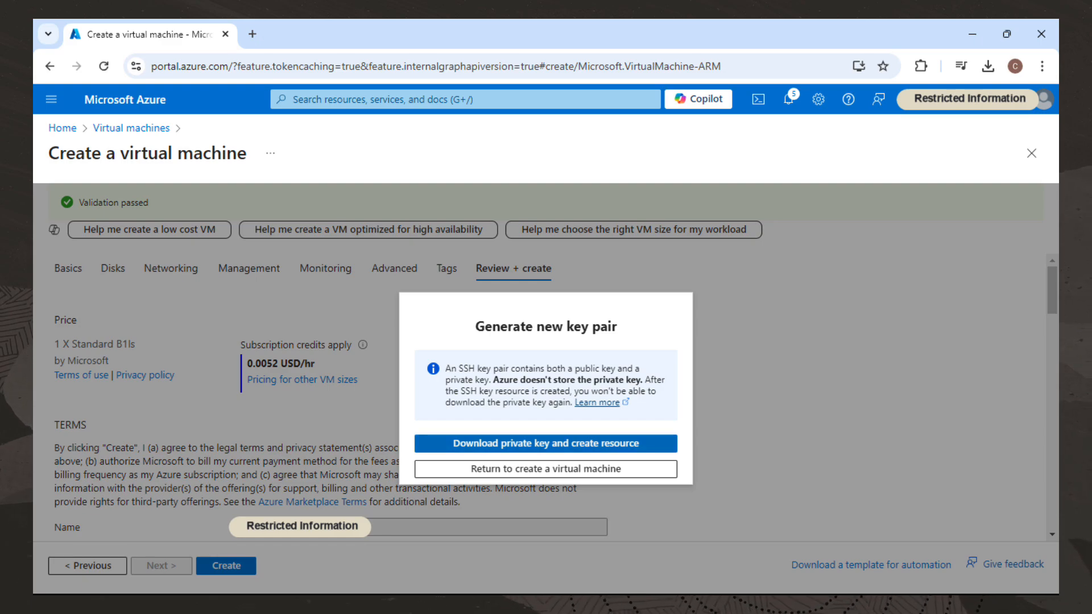
pyautogui.click(546, 444)
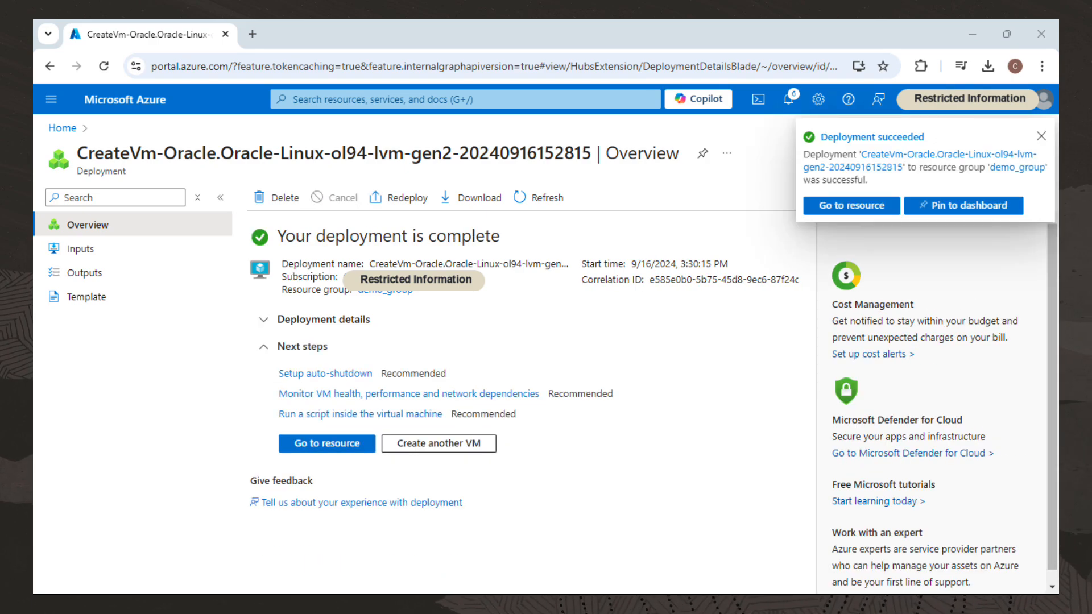
pyautogui.click(327, 443)
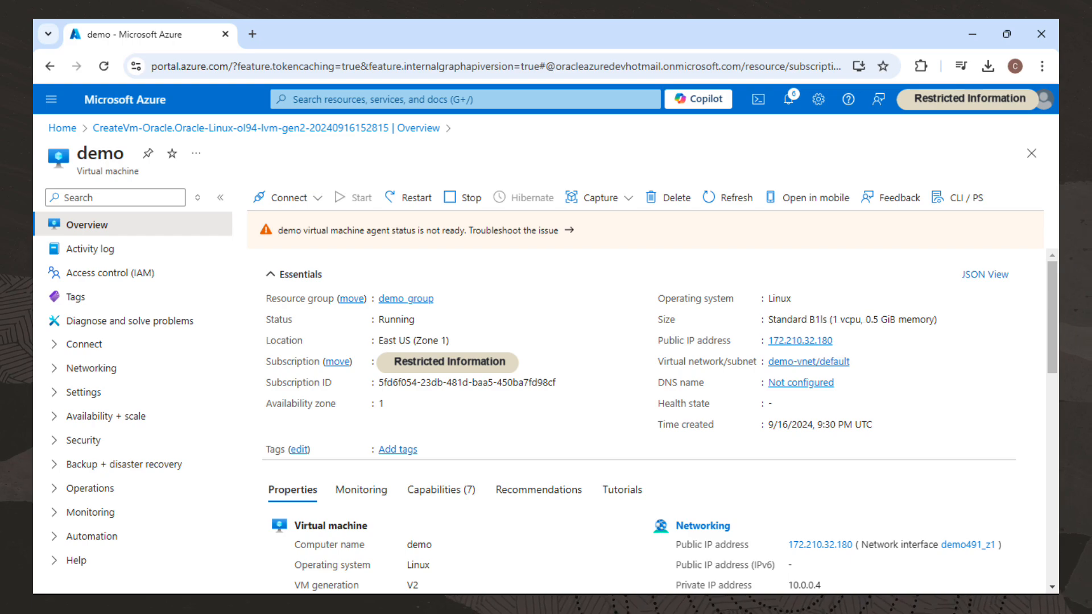
# In the terminal, set the permissions of Downloads/demo_key.pem to 400 with chmod.
pyautogui.hotkey('alt', 'Tab')
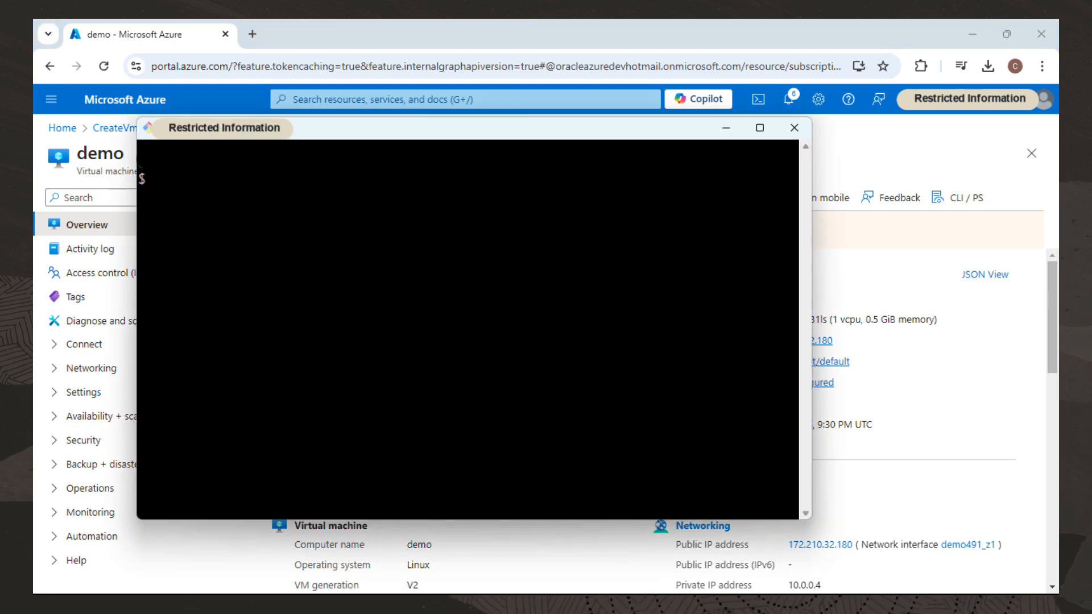
pyautogui.write('chmod')
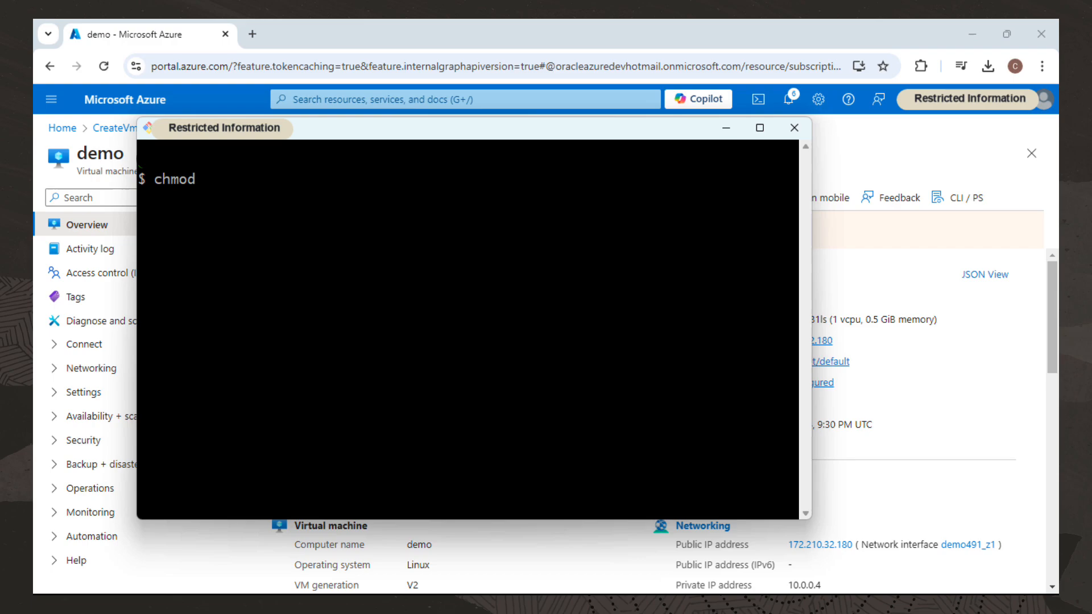
pyautogui.write(' 400')
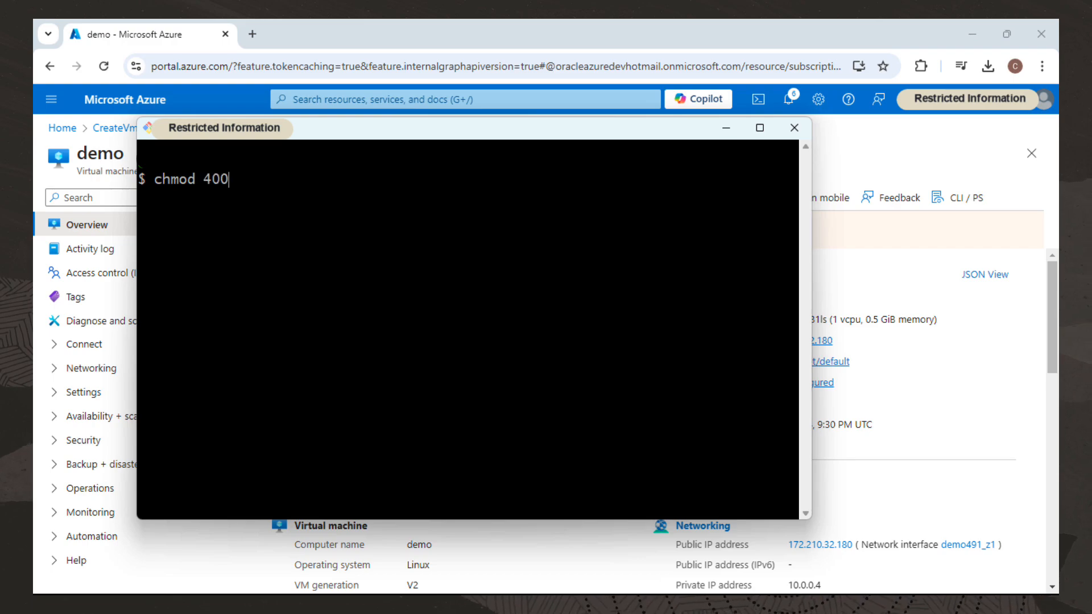
pyautogui.write(' Dow')
pyautogui.press('Tab')
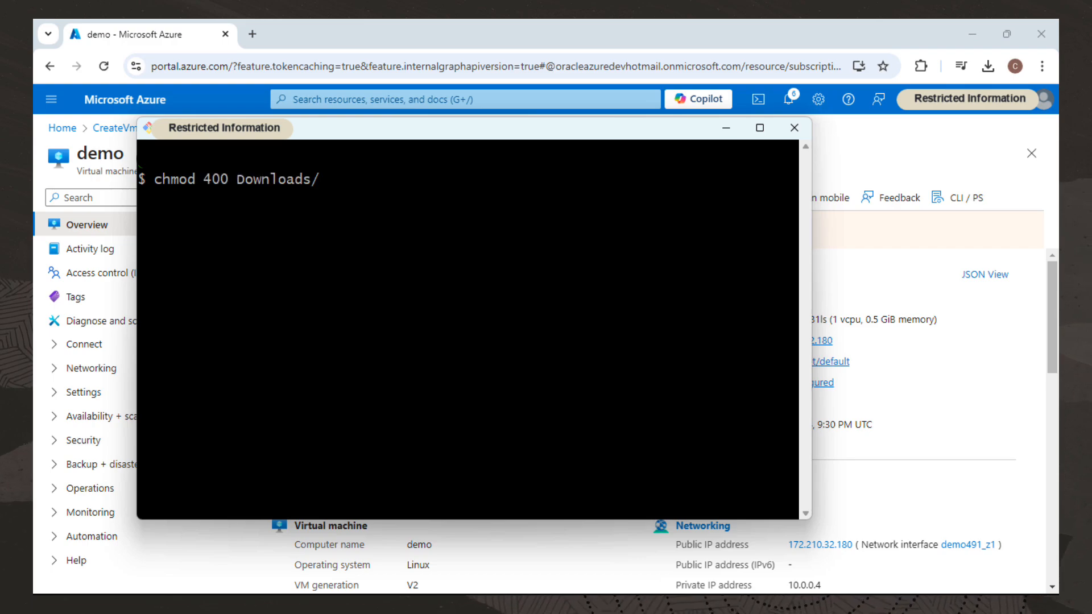
pyautogui.write('de')
pyautogui.write('m')
pyautogui.press('Tab')
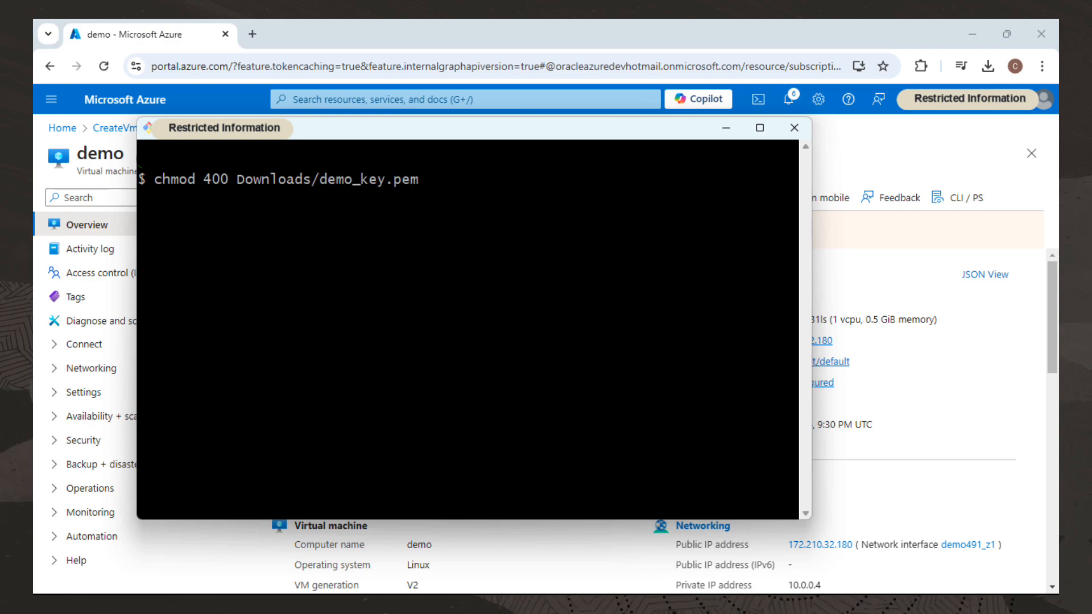
pyautogui.press('Return')
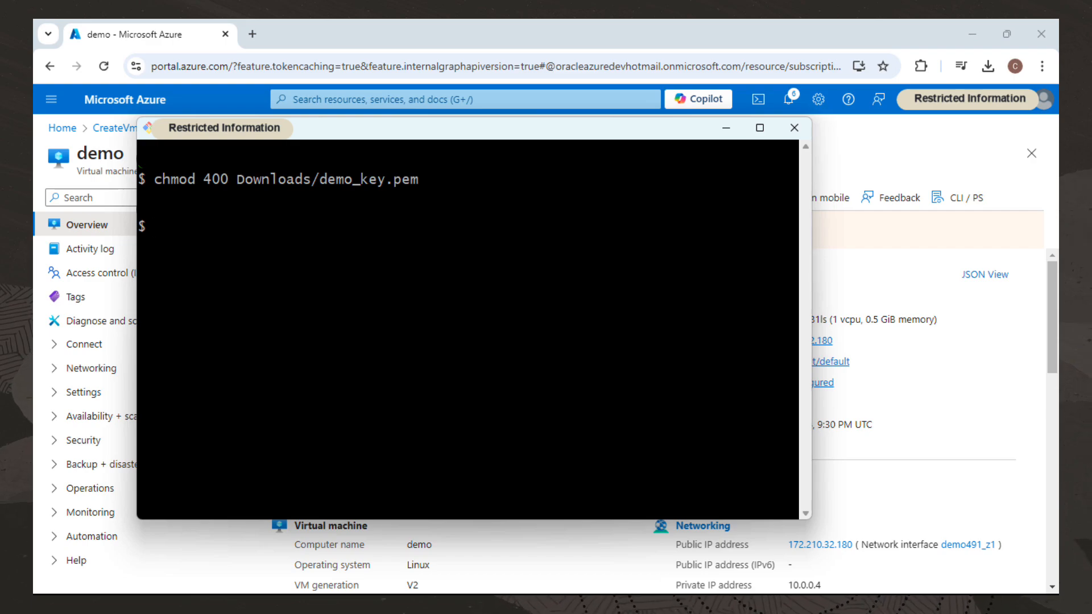
# SSH into the VM as azureuser at its copied public IP using Downloads/demo_key.pem, accepting the host key with yes.
pyautogui.write('ssh -i Do')
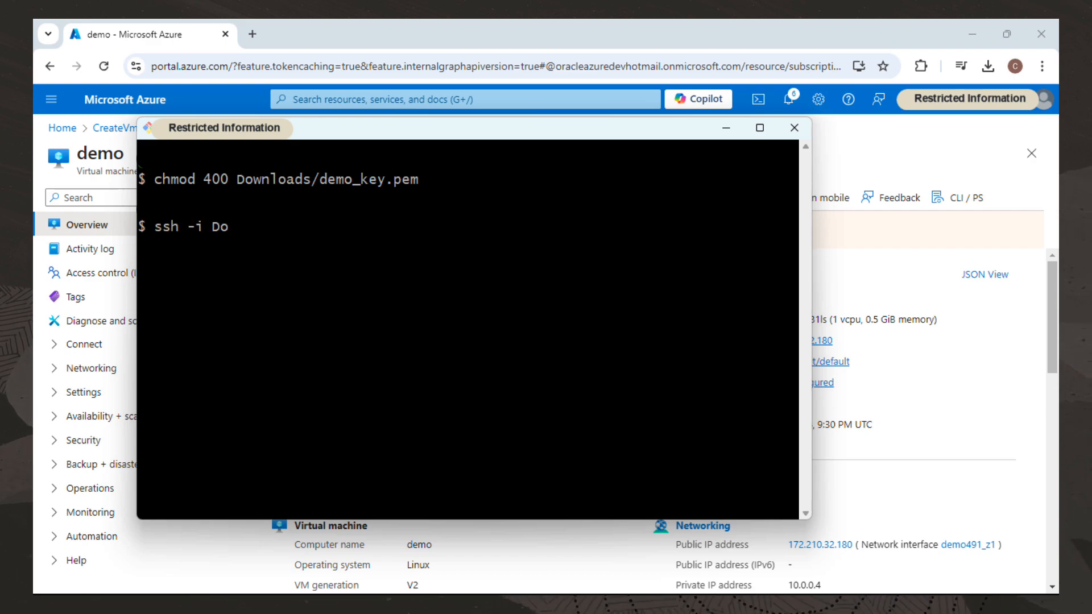
pyautogui.press('Tab')
pyautogui.write('de')
pyautogui.press('Tab')
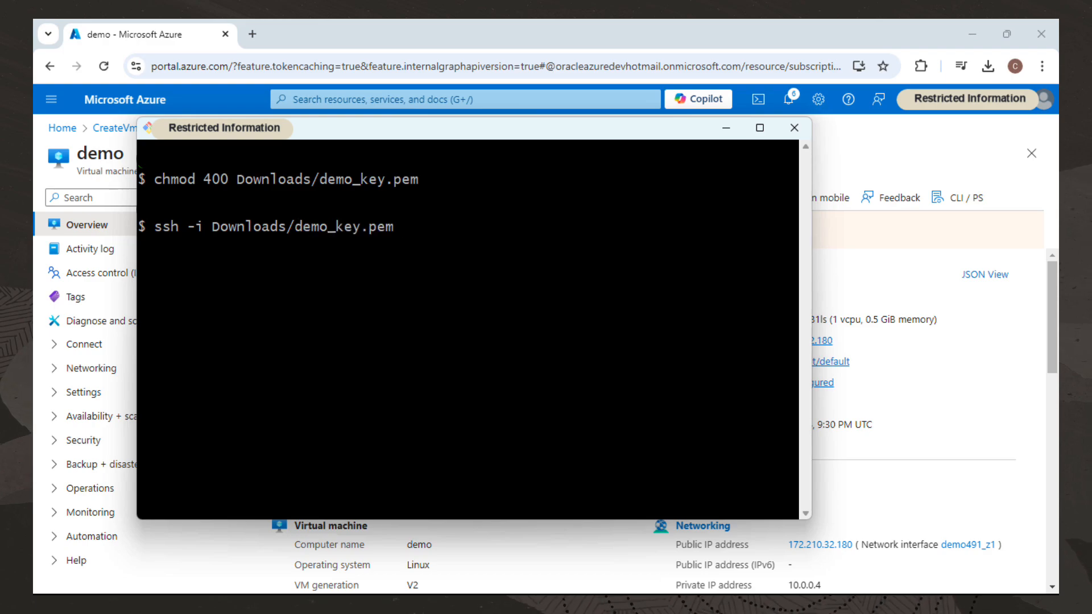
pyautogui.write('a')
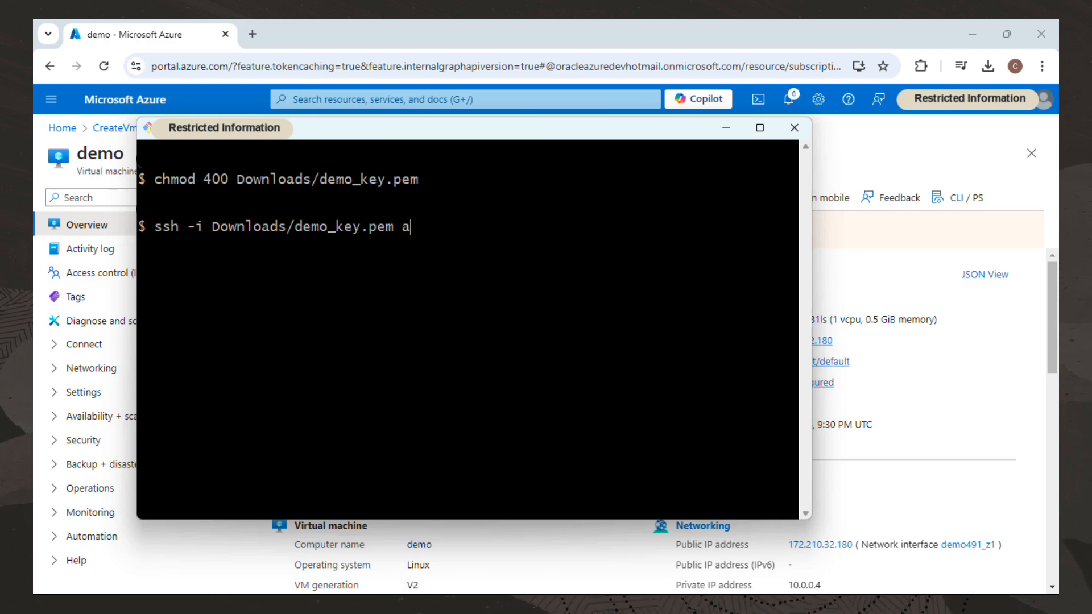
pyautogui.write('zureuser@')
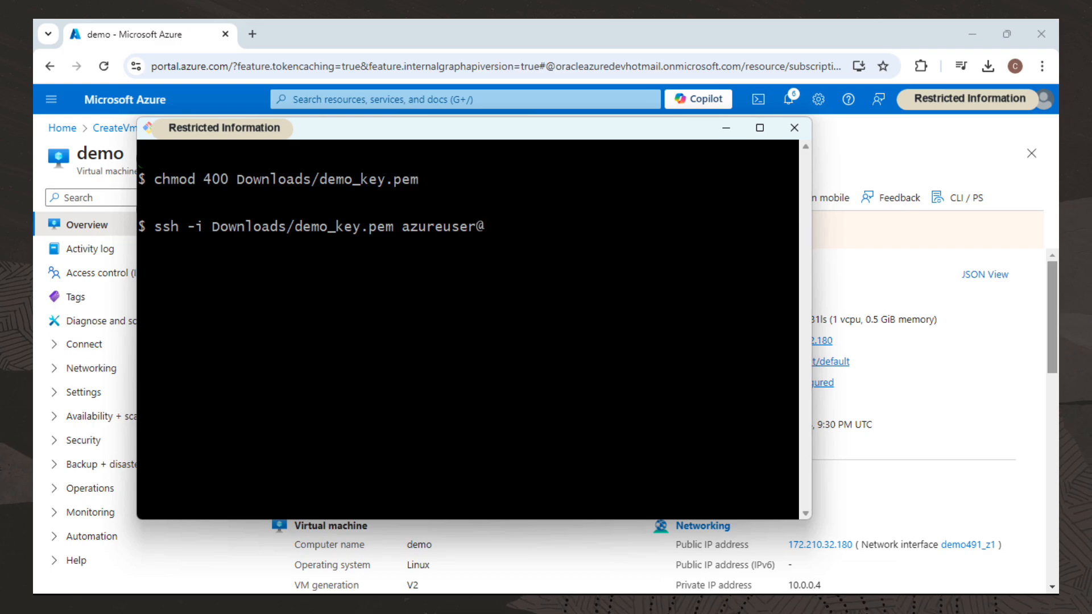
pyautogui.hotkey('alt', 'Tab')
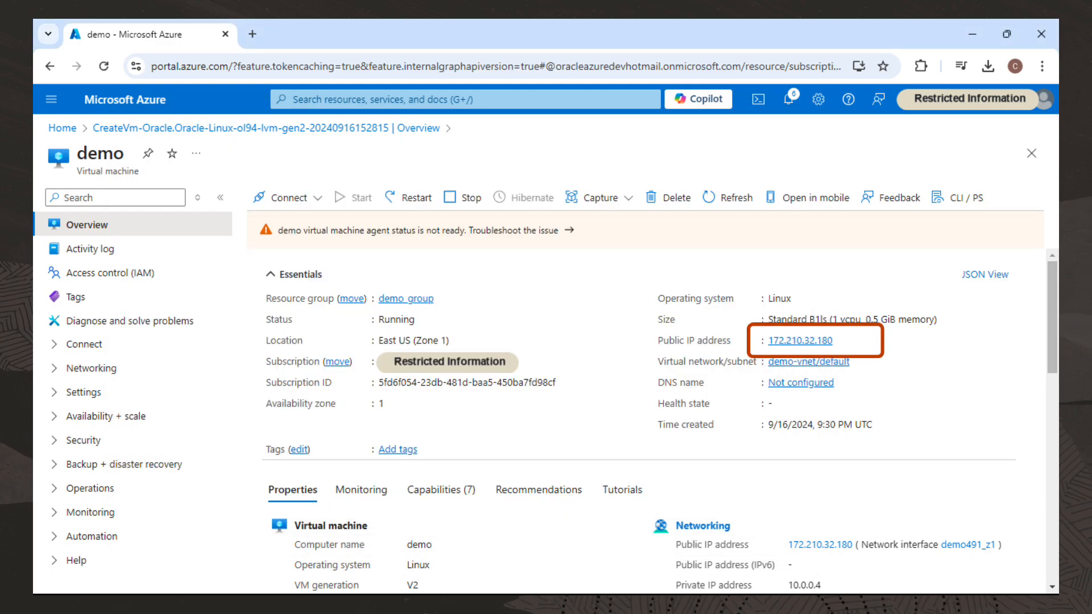
pyautogui.click(842, 340)
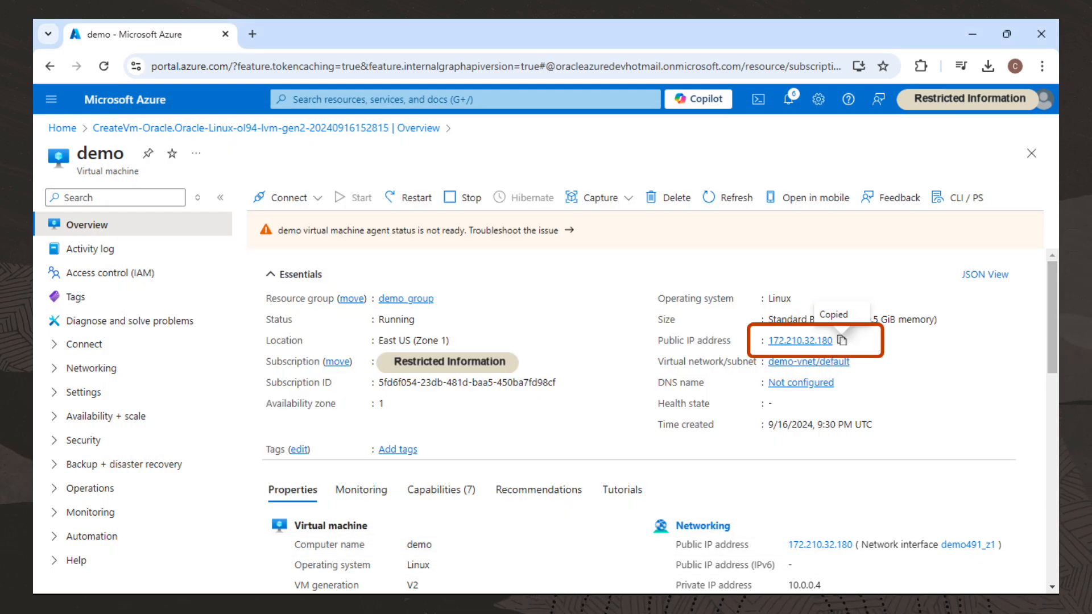
pyautogui.hotkey('alt', 'Tab')
pyautogui.hotkey('ctrl', 'v')
pyautogui.press('Return')
pyautogui.write('yes')
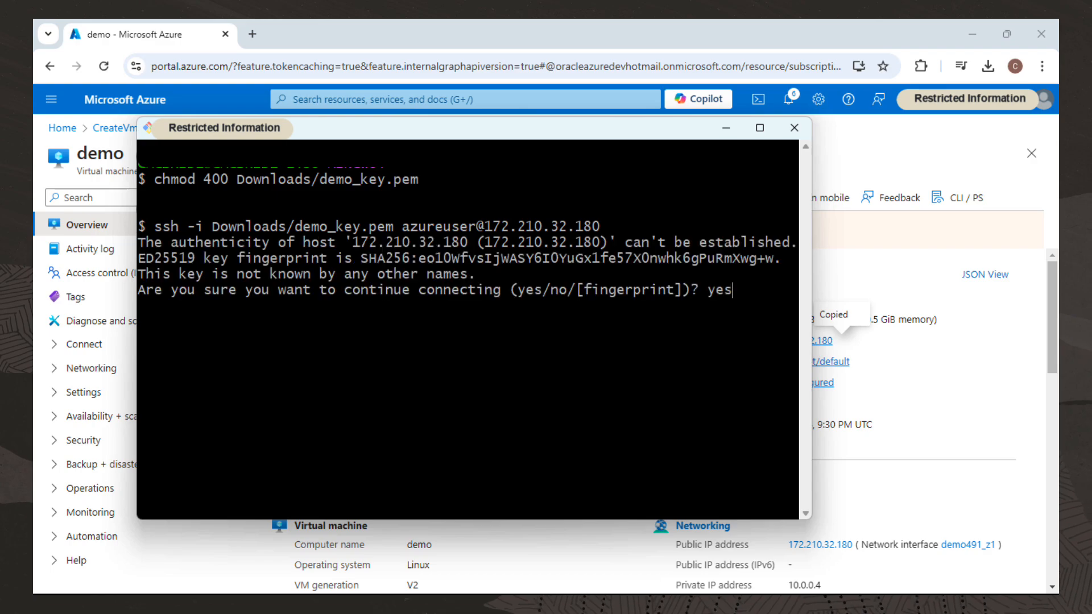
pyautogui.press('Return')
# Run hostnamectl on the VM to check its system details, then exit the SSH session and the terminal.
pyautogui.write('hos')
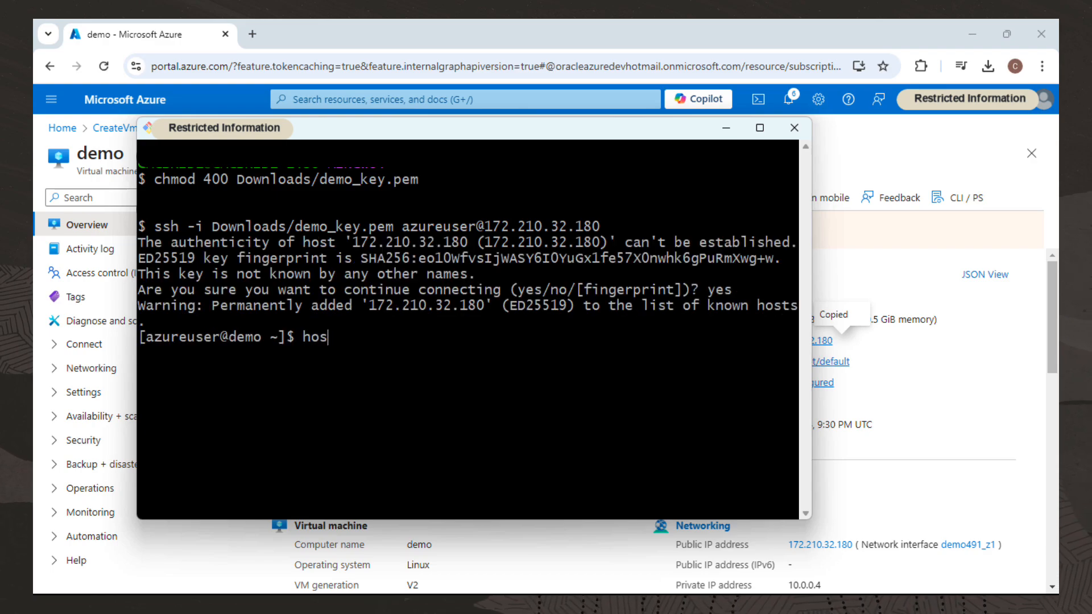
pyautogui.write('tnamectl')
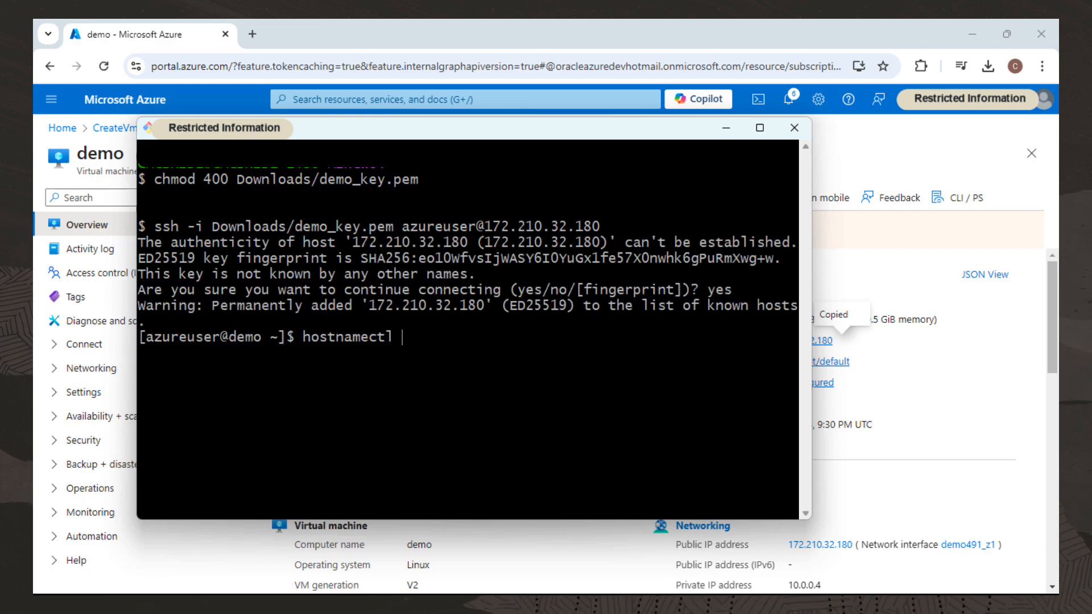
pyautogui.press('Return')
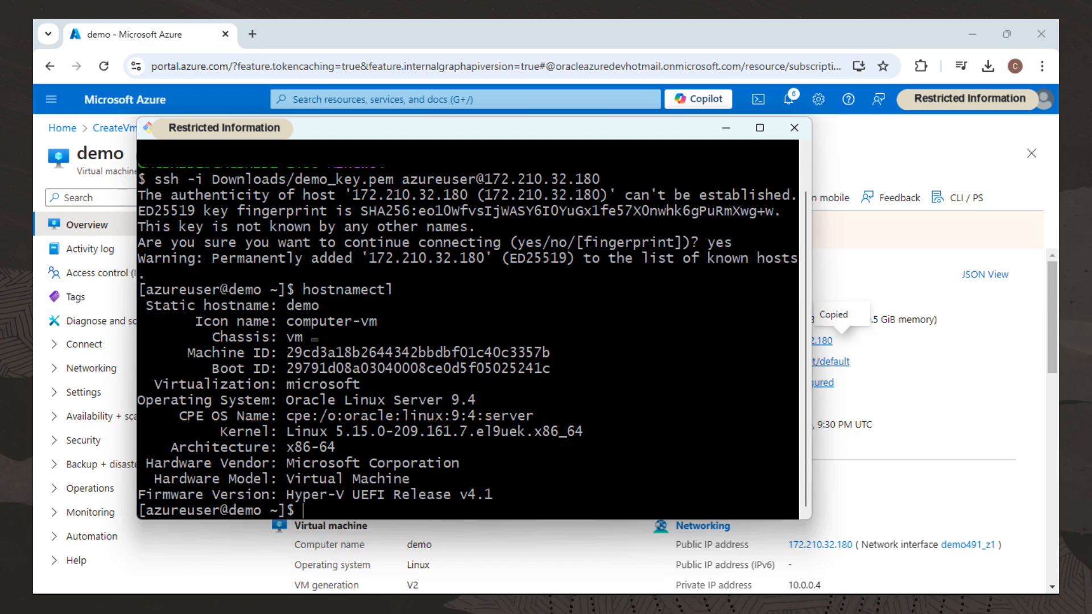
pyautogui.write('exit')
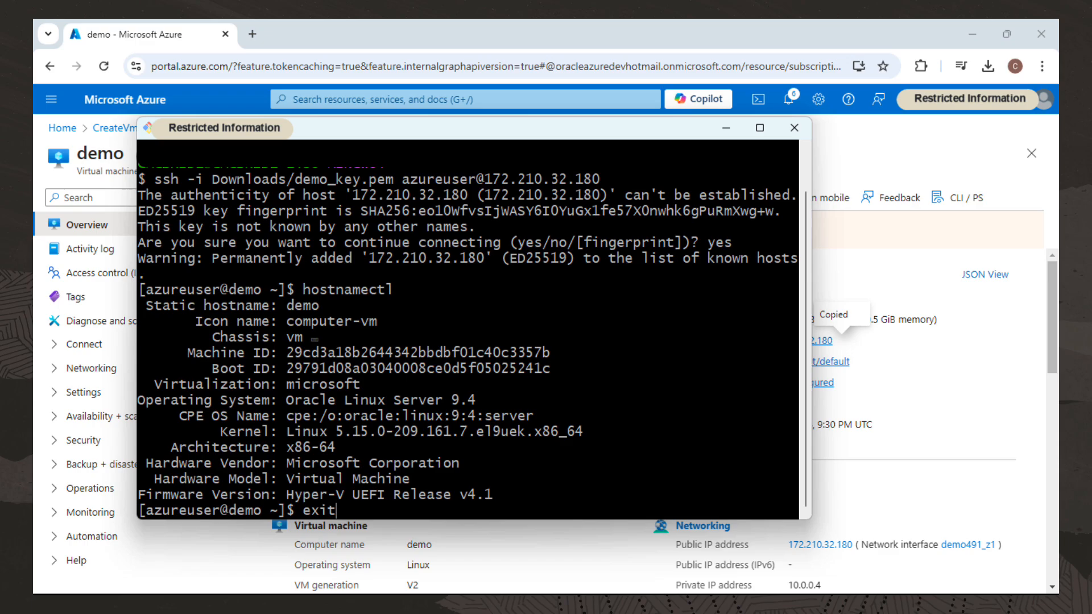
pyautogui.press('Return')
pyautogui.write('exit')
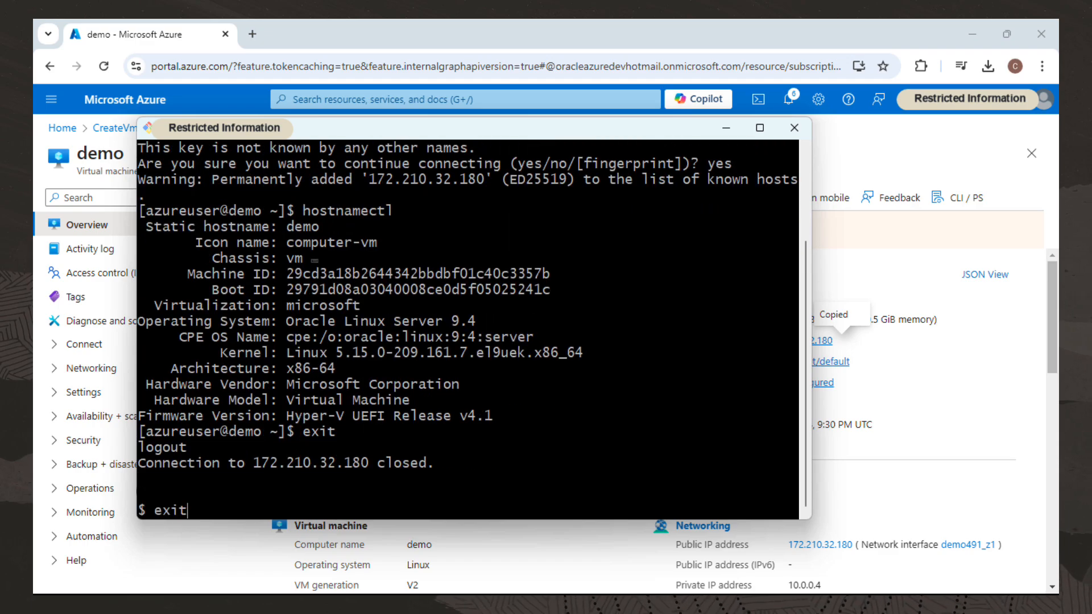
pyautogui.press('Return')
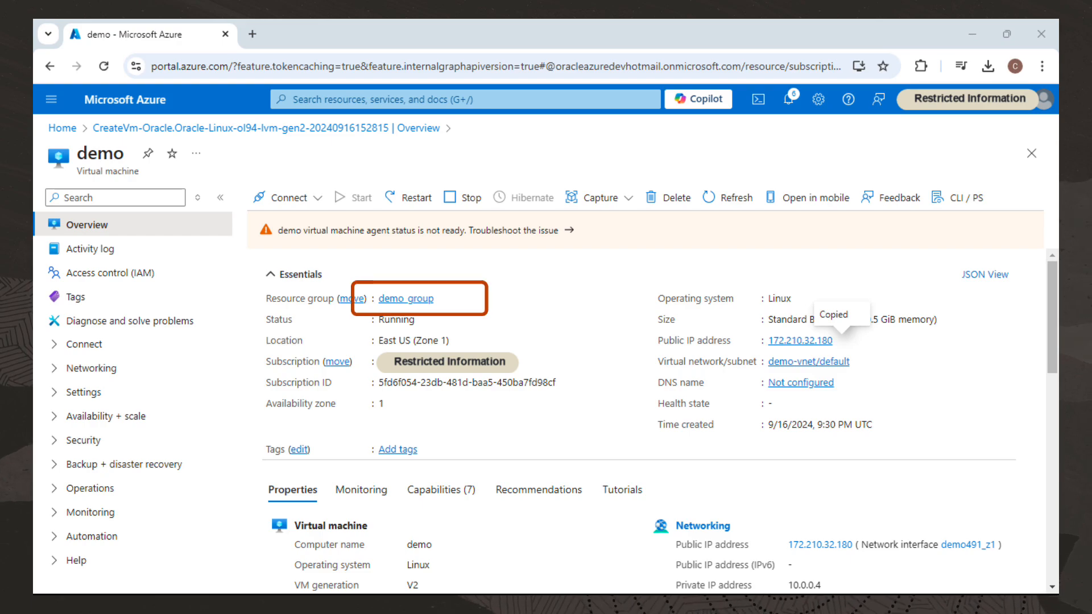
# Open the demo_group resource group and delete it, entering demo_group as the confirmation name.
pyautogui.click(406, 298)
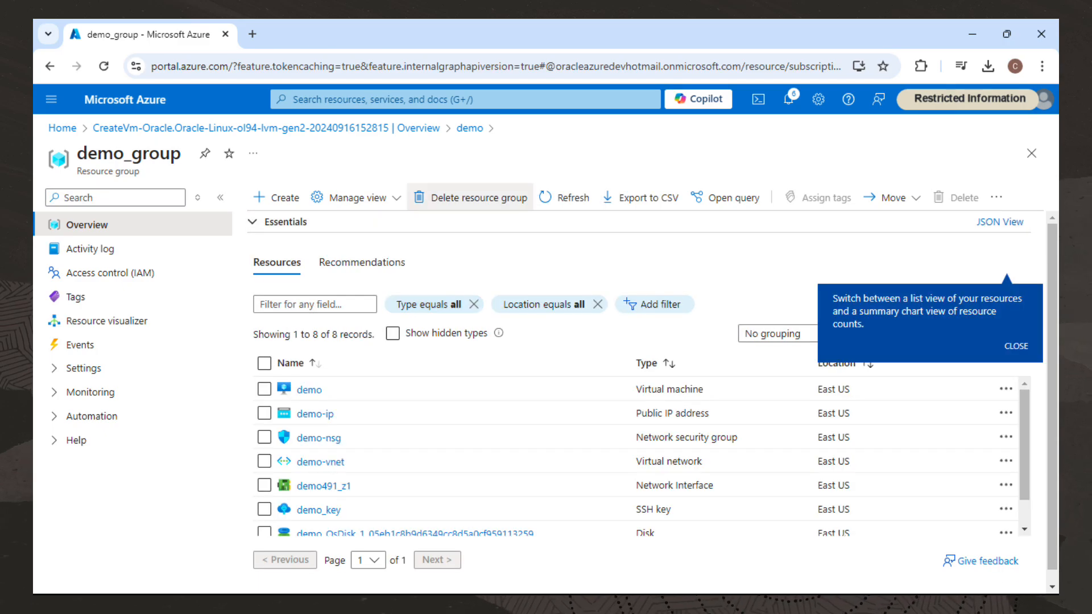
pyautogui.click(470, 198)
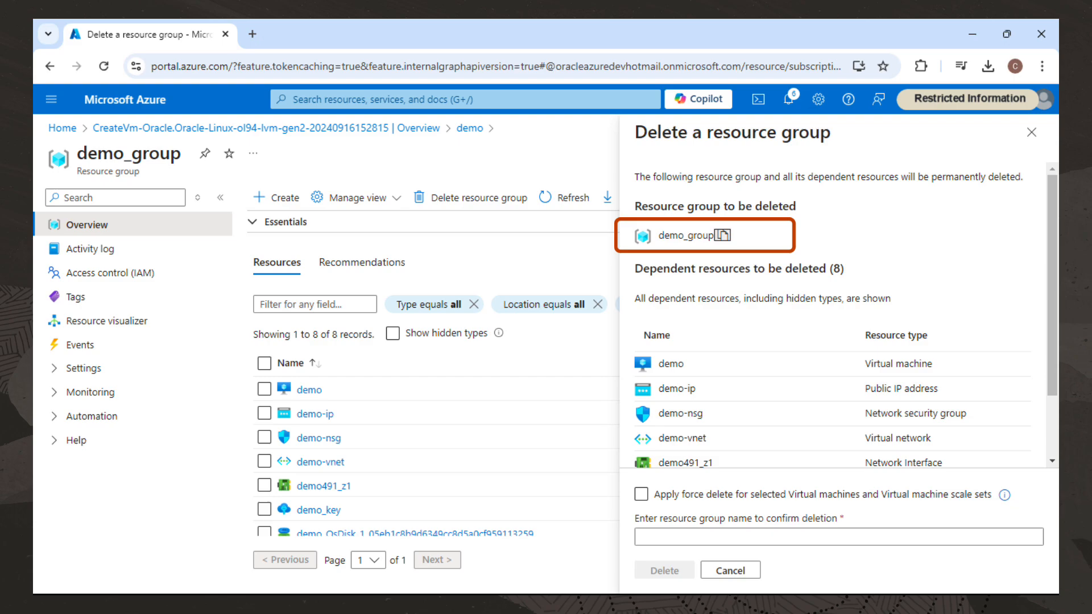
pyautogui.click(714, 537)
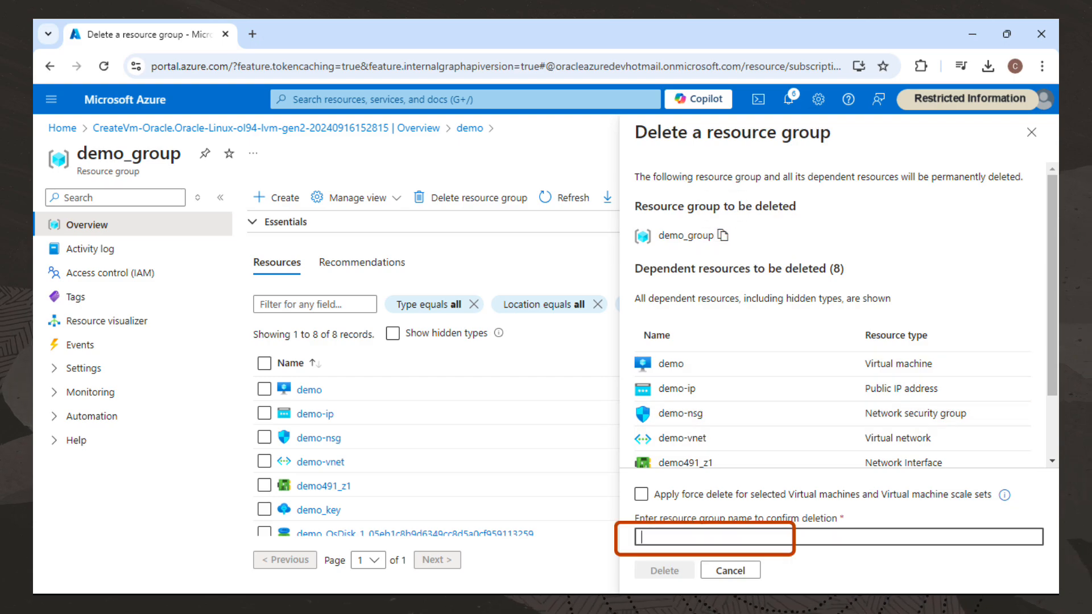
pyautogui.hotkey('ctrl', 'v')
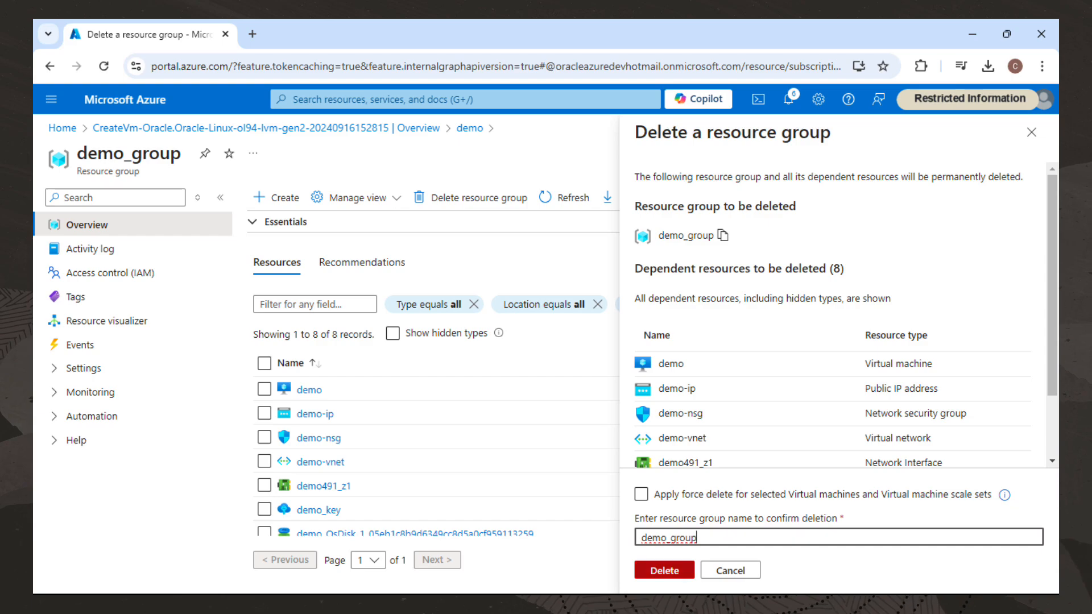
pyautogui.click(665, 570)
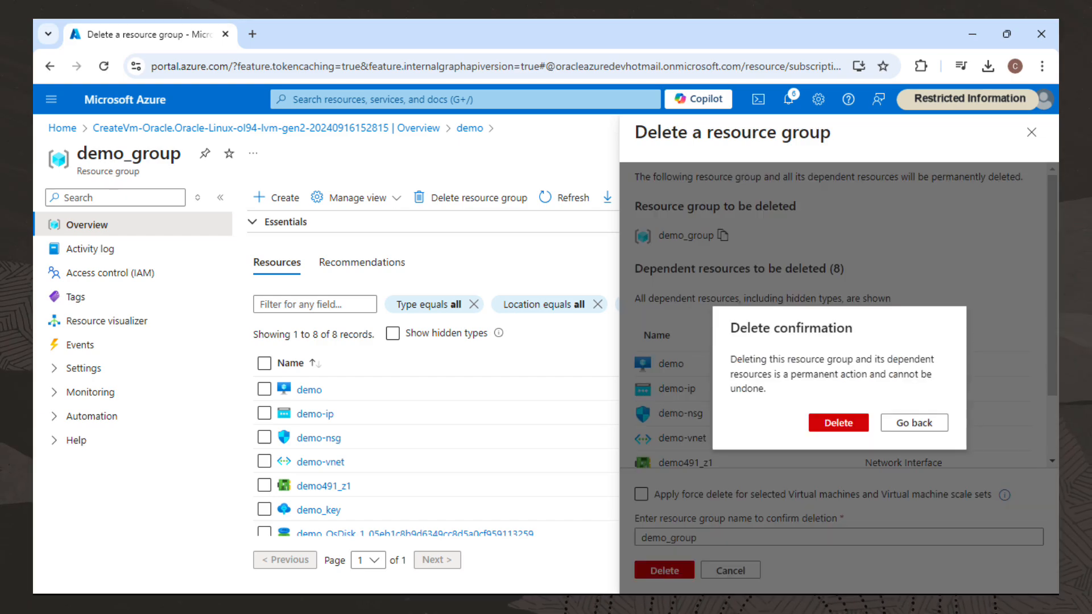
pyautogui.click(839, 423)
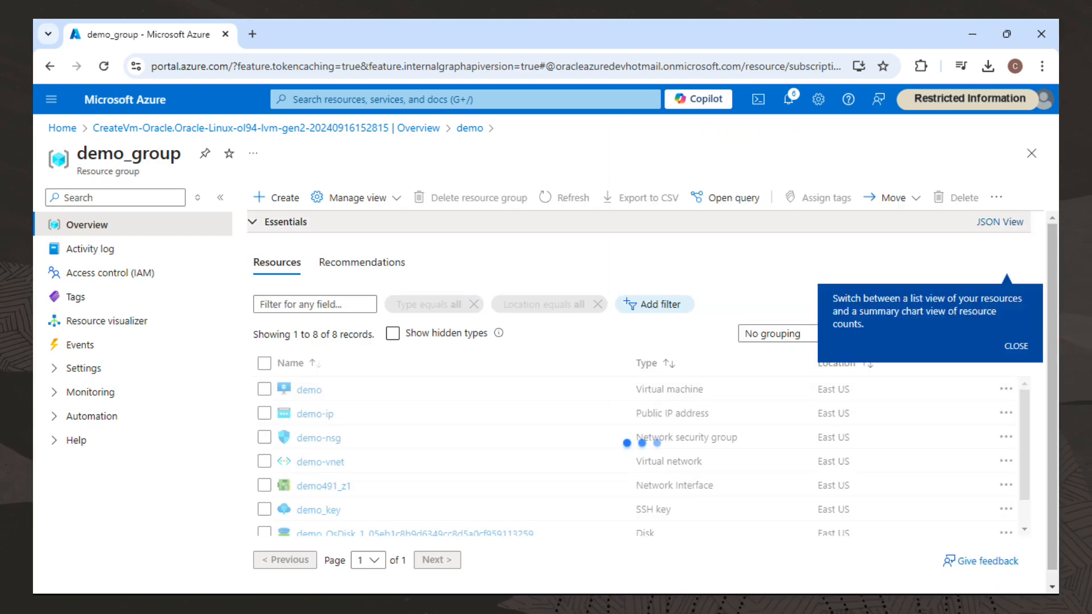